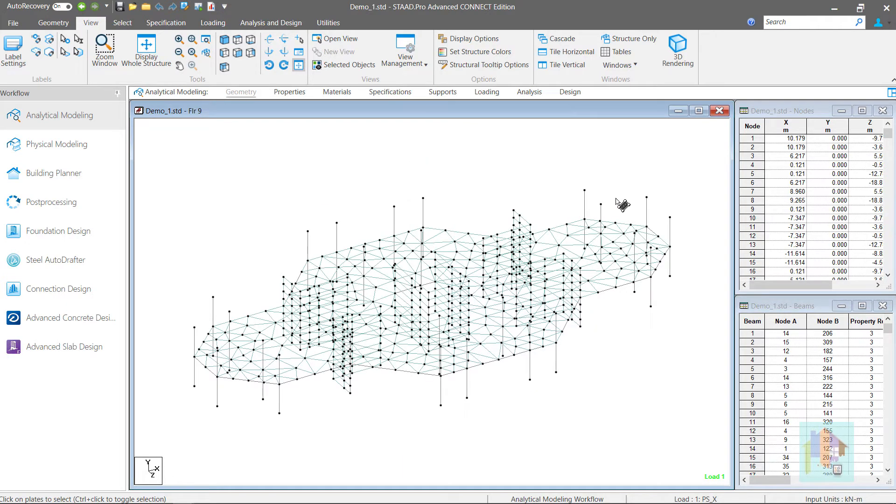
Inspect the Flr 9 slab plates at the far end and examine the floor in a 3D rendered view
drag(616, 199, 680, 270)
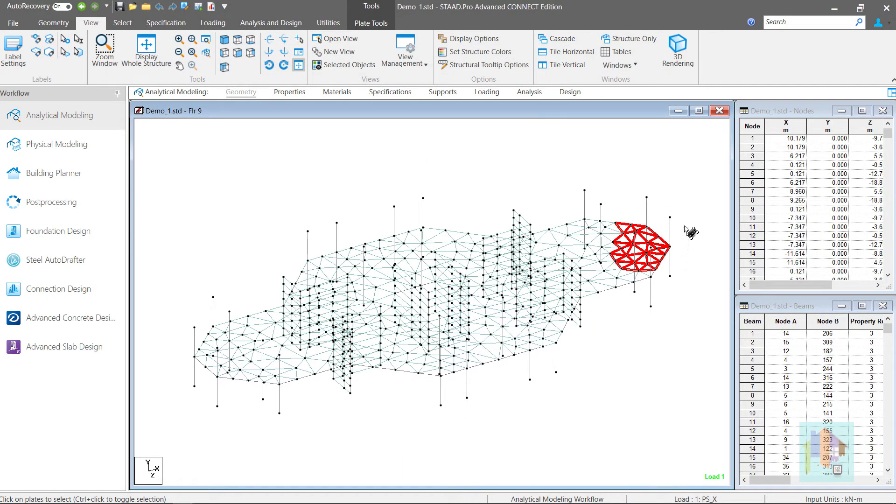
click(688, 196)
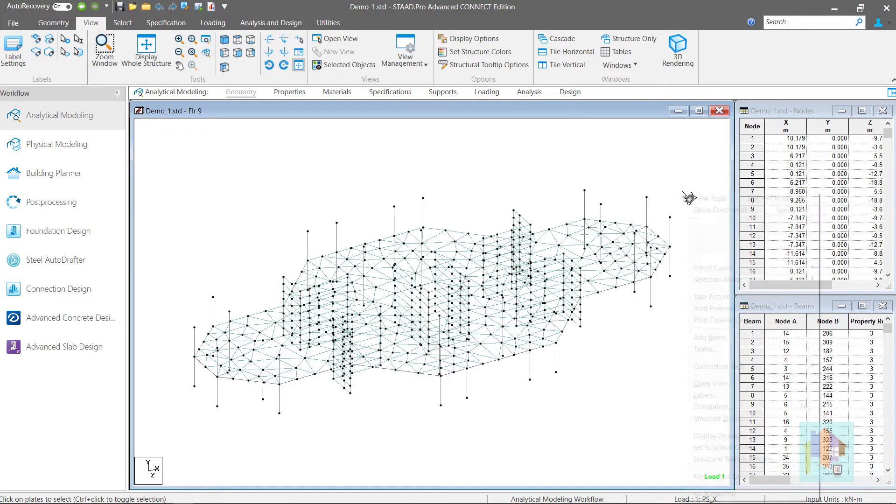
right_click(683, 192)
click(762, 493)
scroll(595, 307, up, 5)
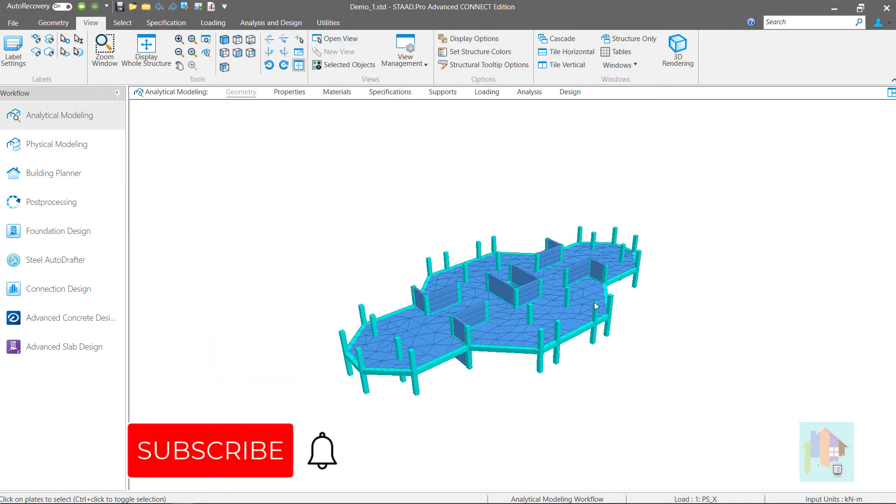
middle_drag(549, 329, 513, 329)
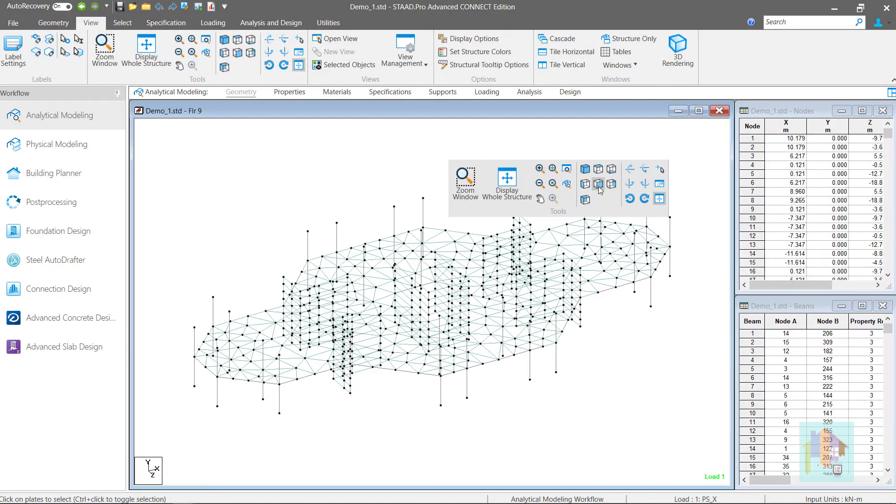
Show Flr 9 in front elevation and check the upper plates of one shear wall by selecting them
click(599, 185)
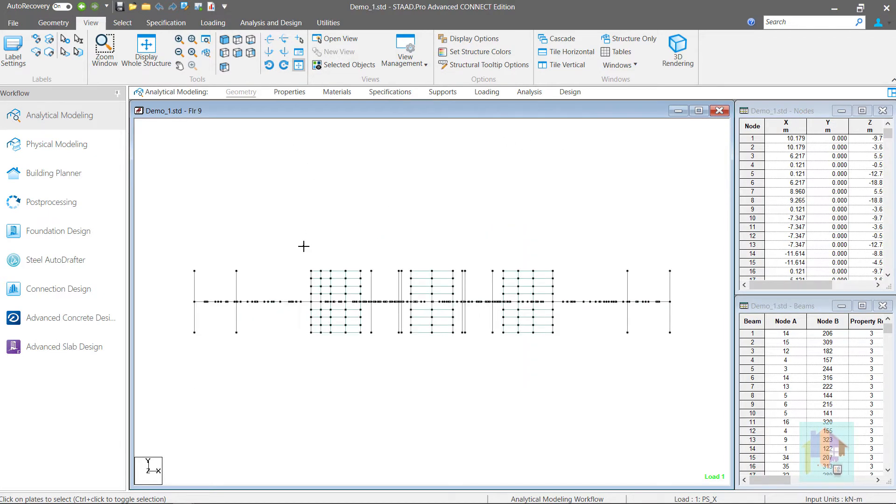
drag(304, 247, 369, 289)
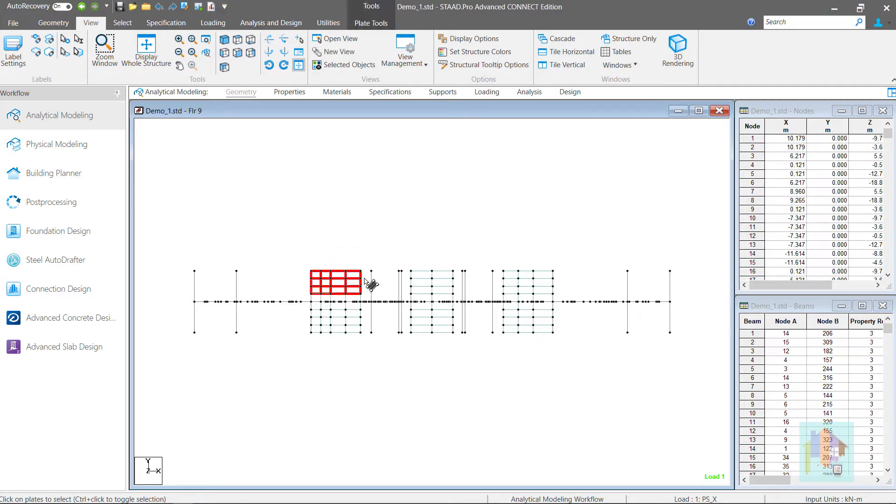
click(369, 241)
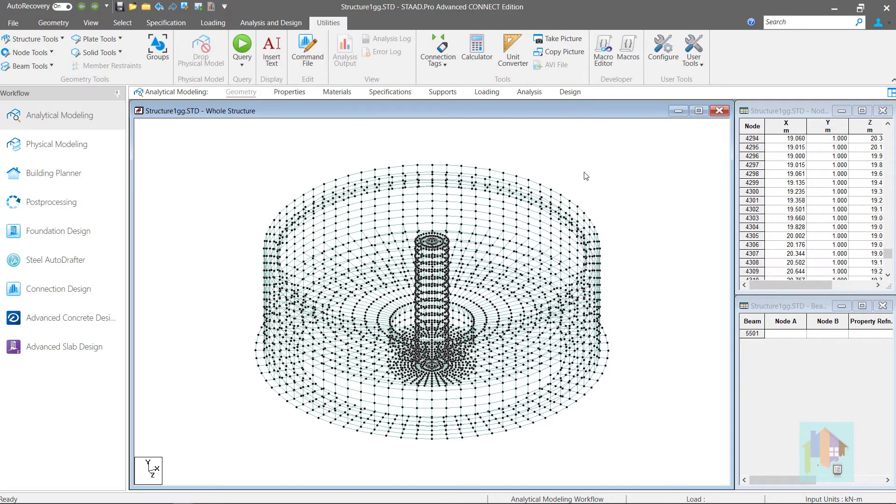
Open a 3D rendering of the circular tank model and rotate it to examine its plate mesh
right_click(594, 171)
click(631, 473)
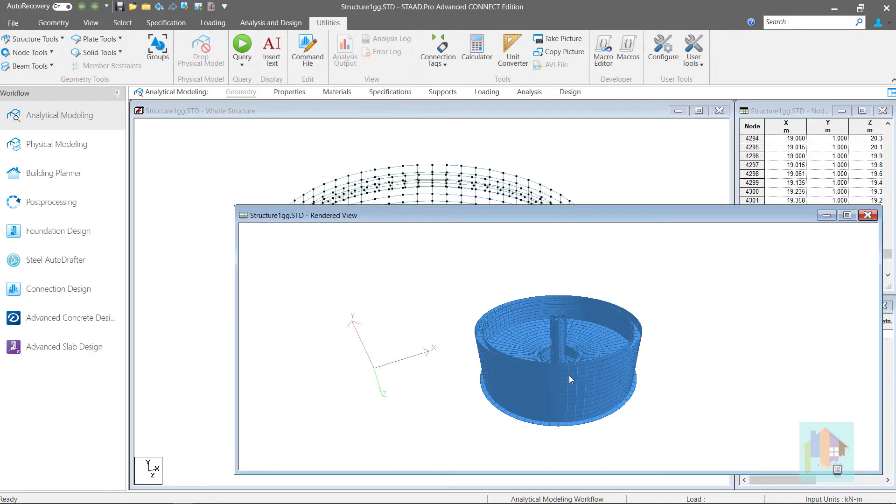
drag(570, 376, 513, 261)
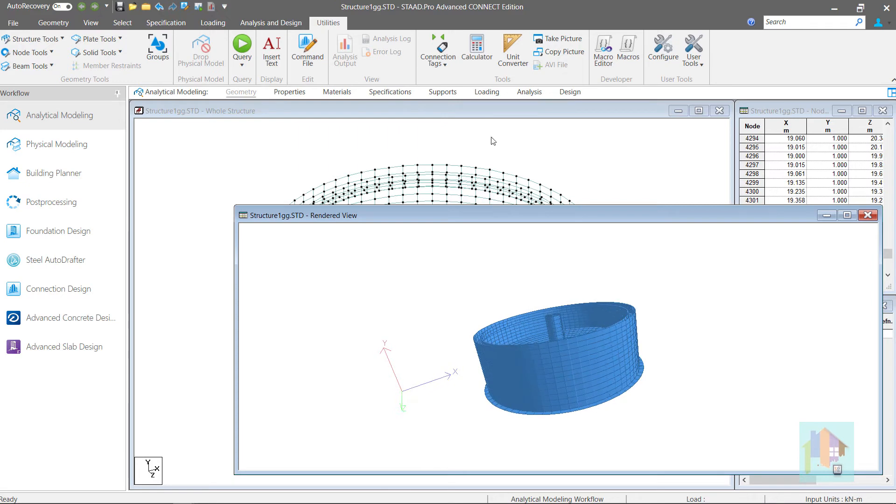
Look through the plate and grid creation options and open the Parametric Models tool
click(62, 21)
click(350, 64)
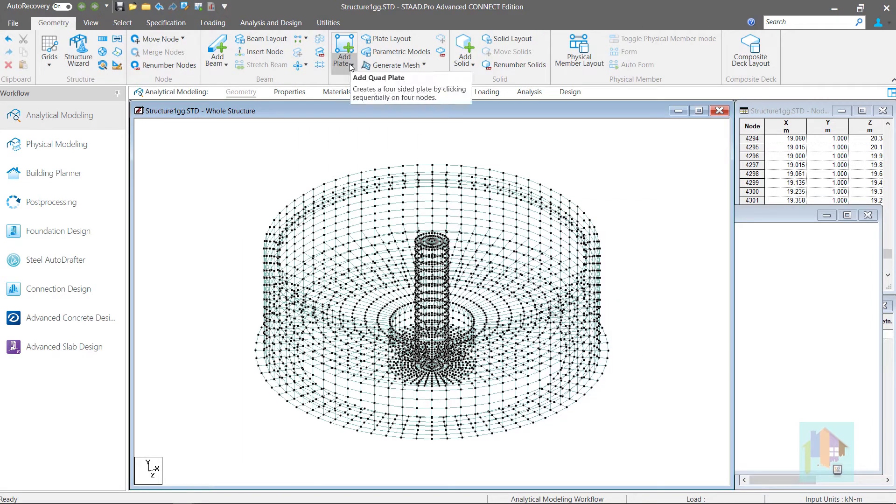
click(53, 66)
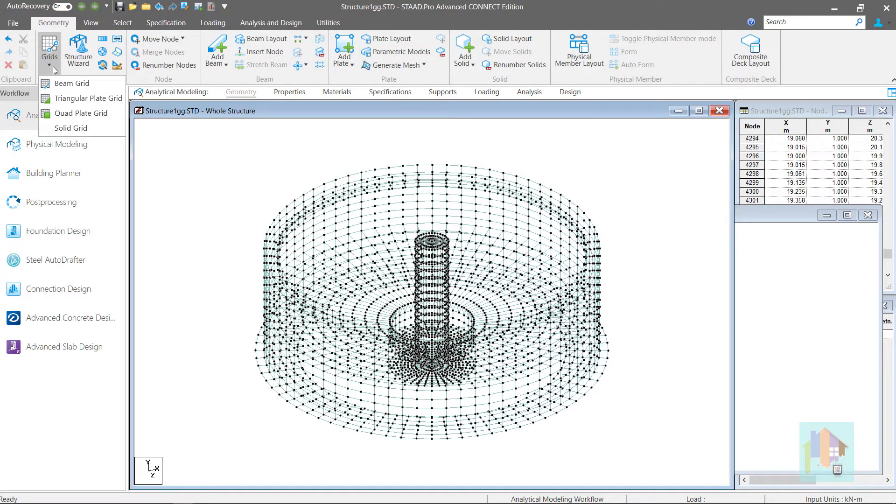
click(413, 52)
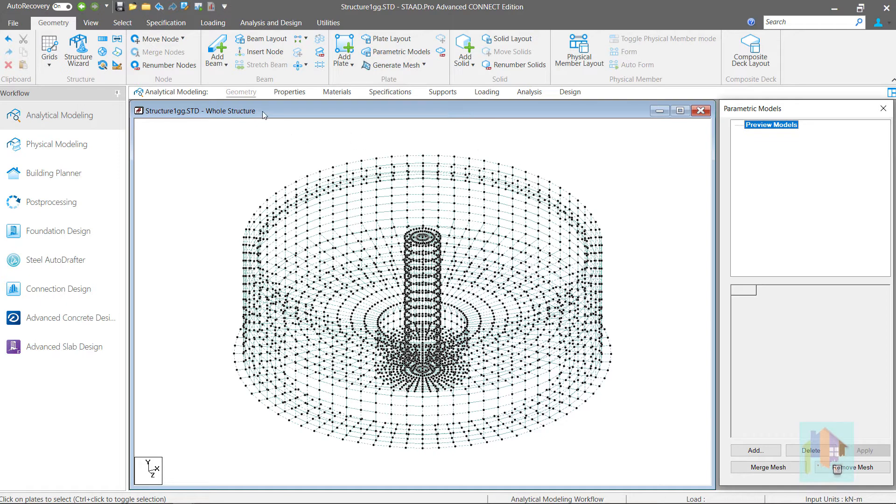
click(241, 92)
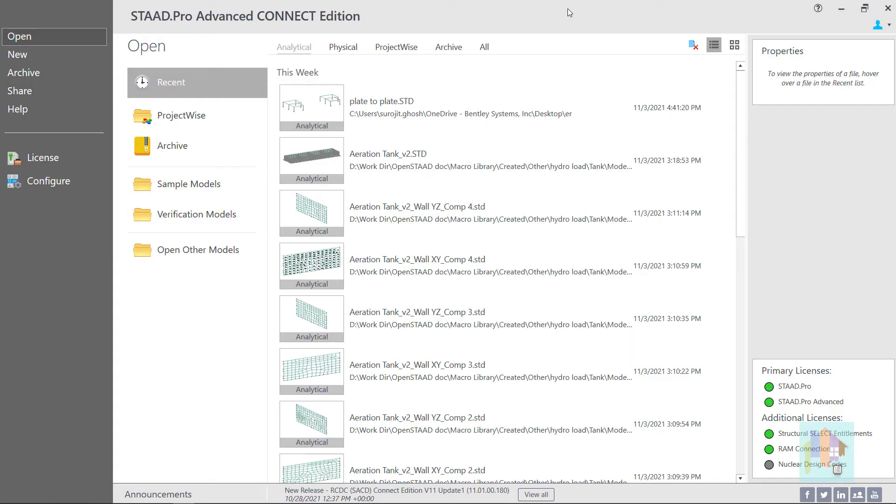
Create a new analytical model named Plate_1 with metric units
click(55, 56)
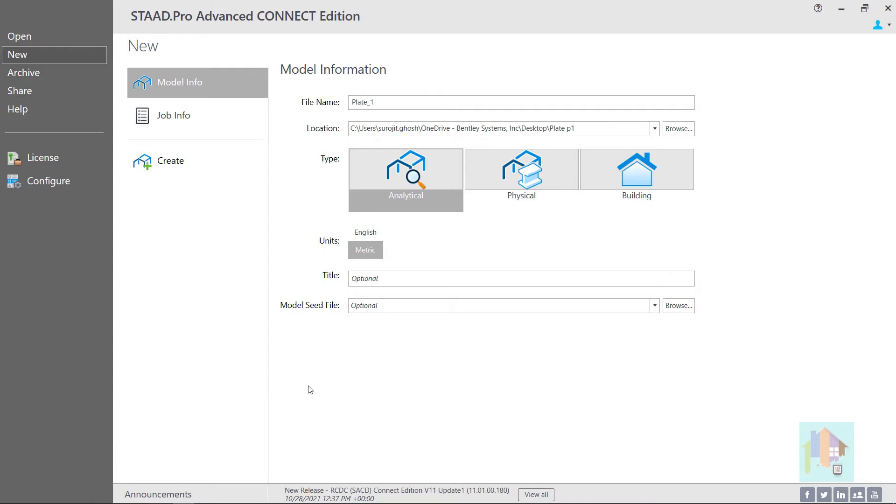
click(497, 187)
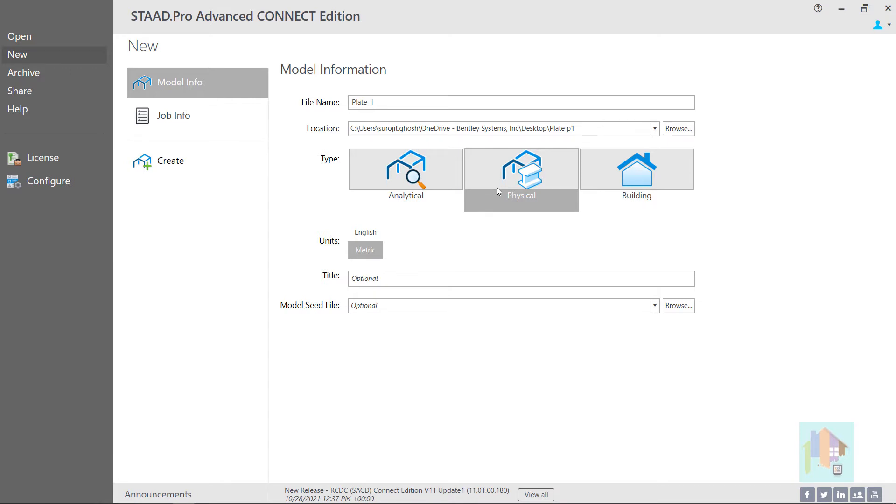
click(422, 178)
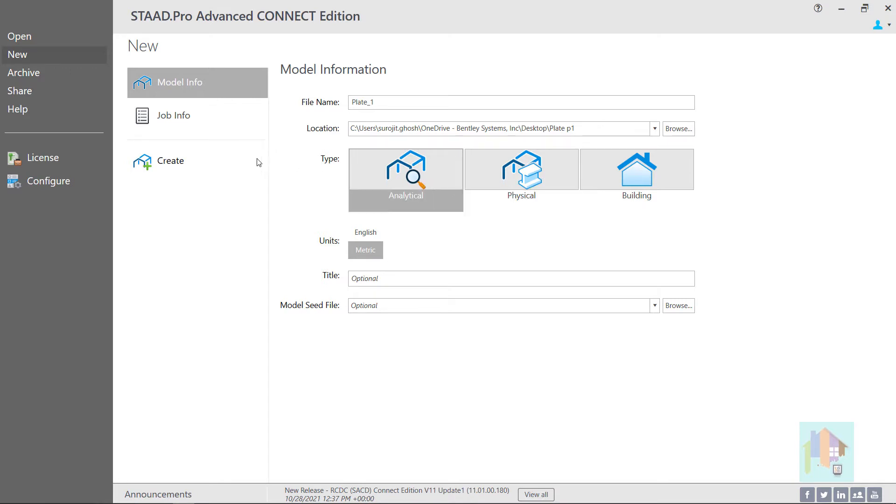
click(201, 161)
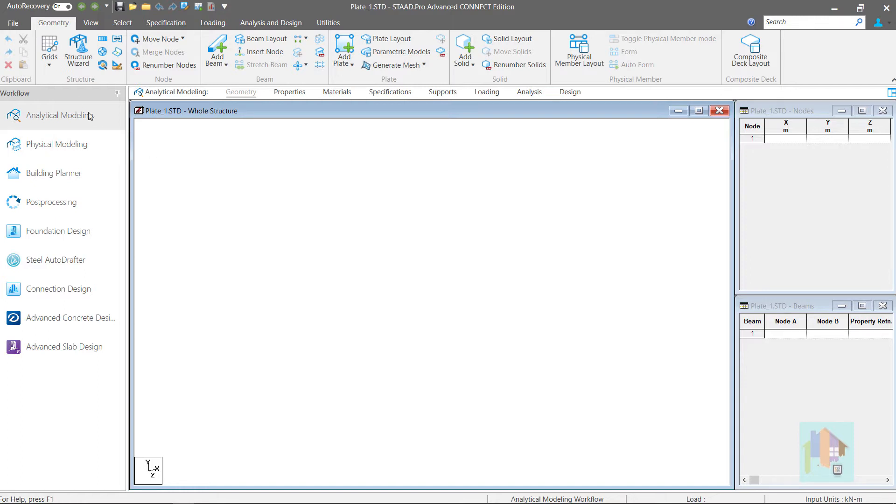
Start a Quad Plate Grid and set the default linear grid to the X-Z plane
click(56, 68)
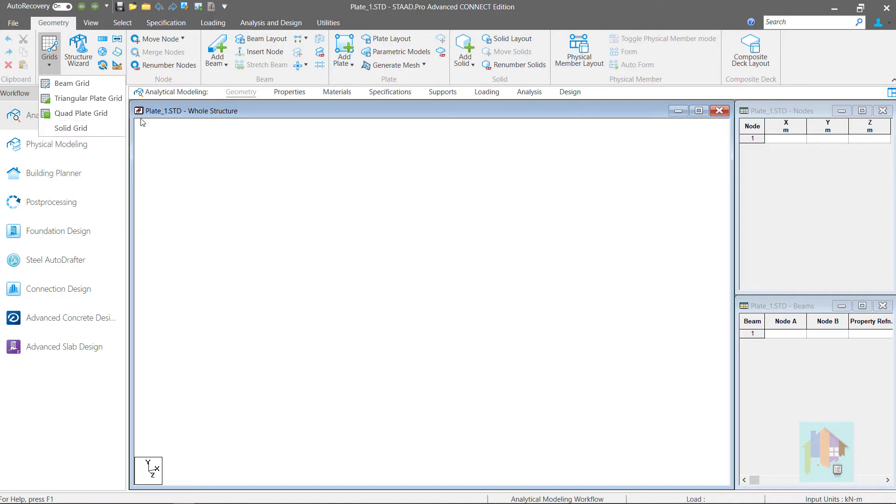
click(105, 115)
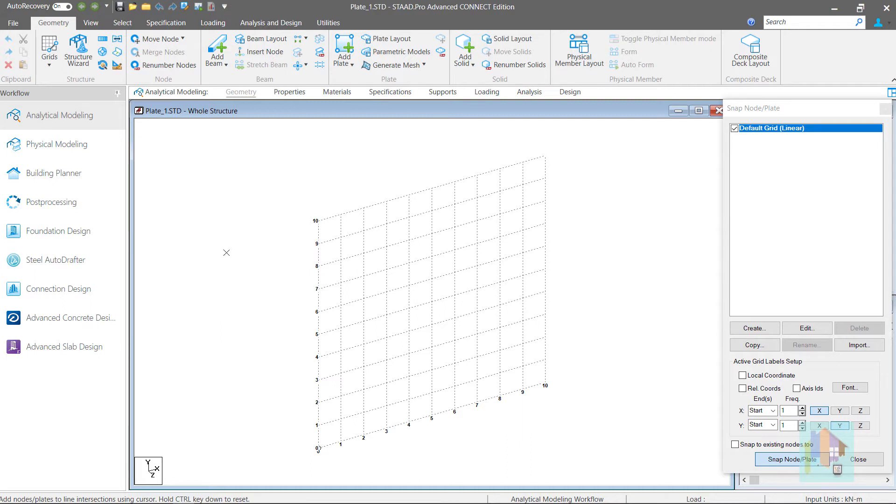
click(806, 329)
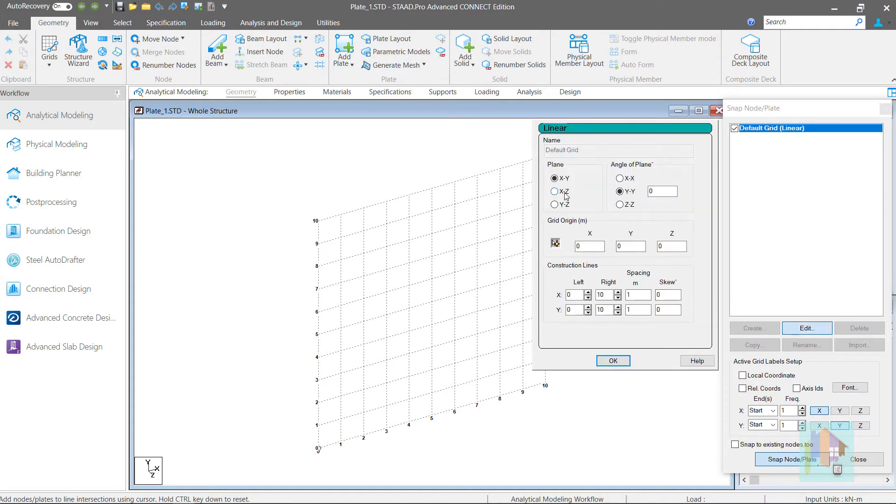
click(555, 191)
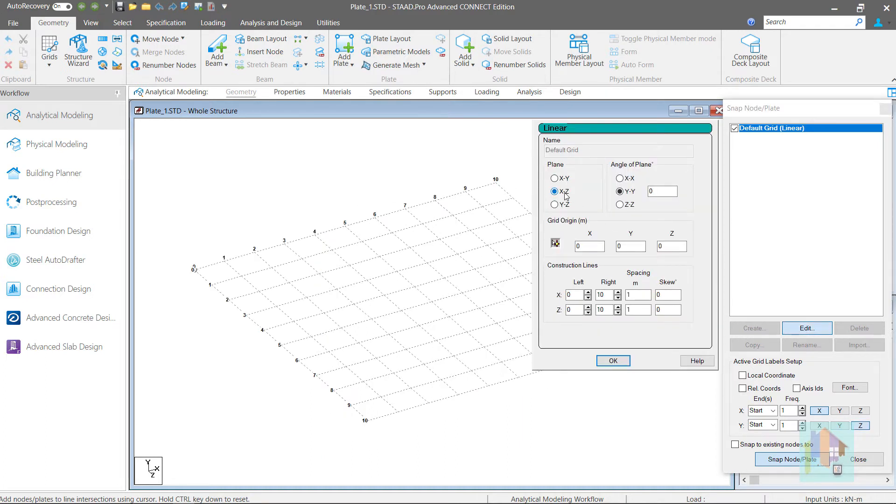
click(635, 295)
click(614, 360)
Examine the grid types available for creating a new snap grid
click(755, 328)
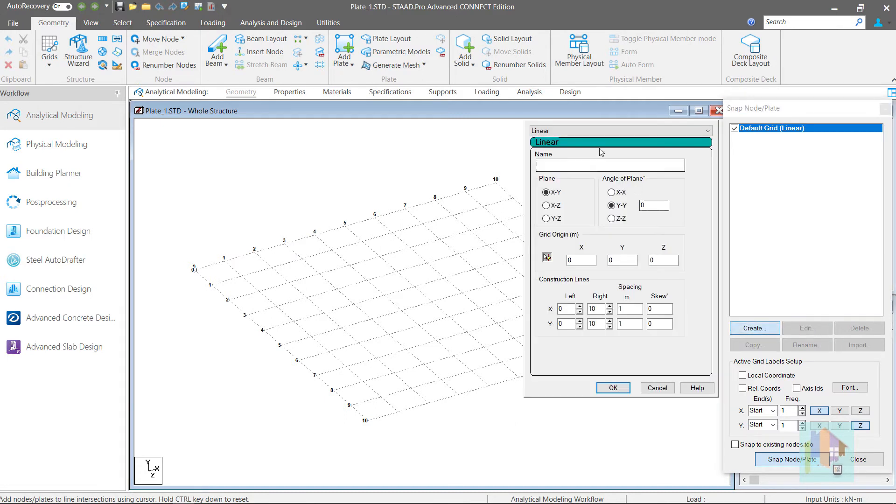
click(583, 131)
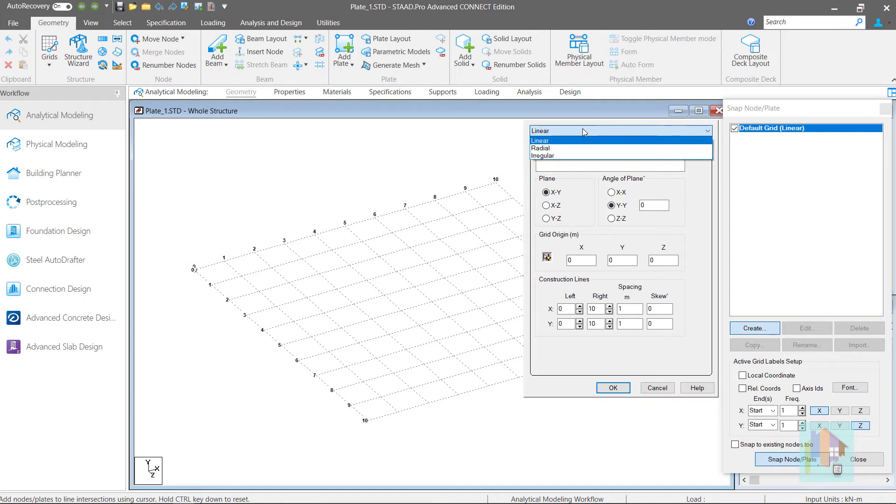
click(658, 388)
click(656, 388)
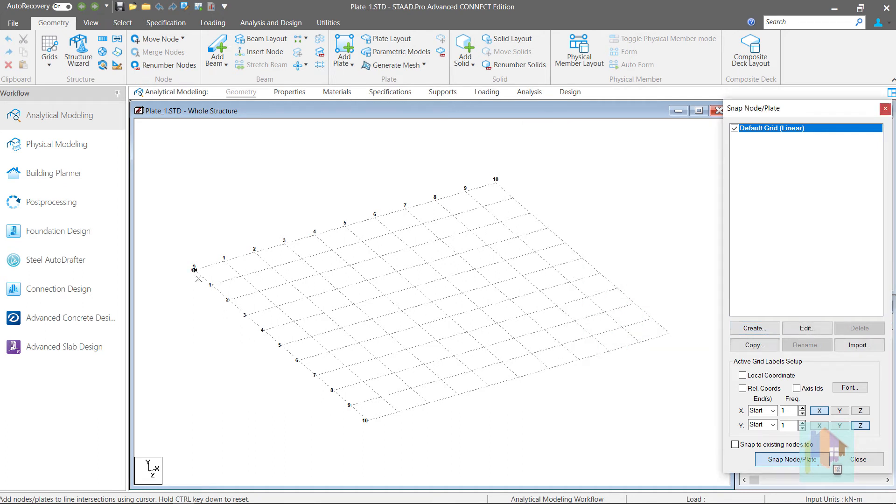
Snap two adjoining 2 m by 2 m quad plates along Z, from the grid origin to X 2 m, Z 4 m
click(194, 269)
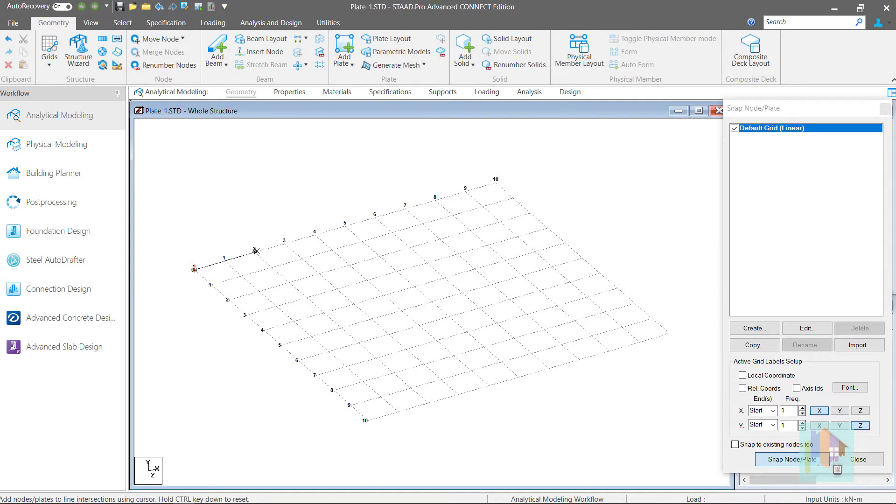
click(290, 282)
click(228, 301)
click(325, 313)
click(257, 332)
Snap two more 2 m by 2 m quad plates between X 2 m and 4 m, adjoining the first pair
click(259, 253)
click(315, 236)
click(350, 265)
click(290, 284)
click(385, 294)
click(324, 313)
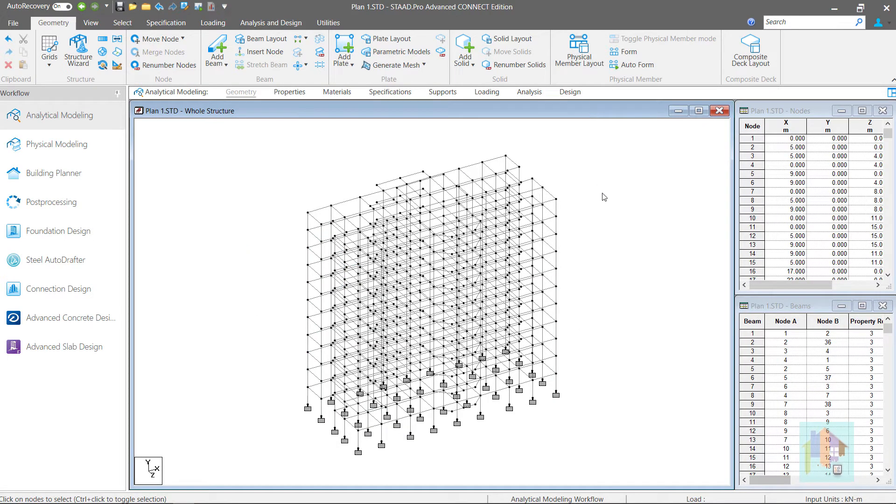
View the Plan 1 building frame in plan and return to the isometric view
right_click(239, 178)
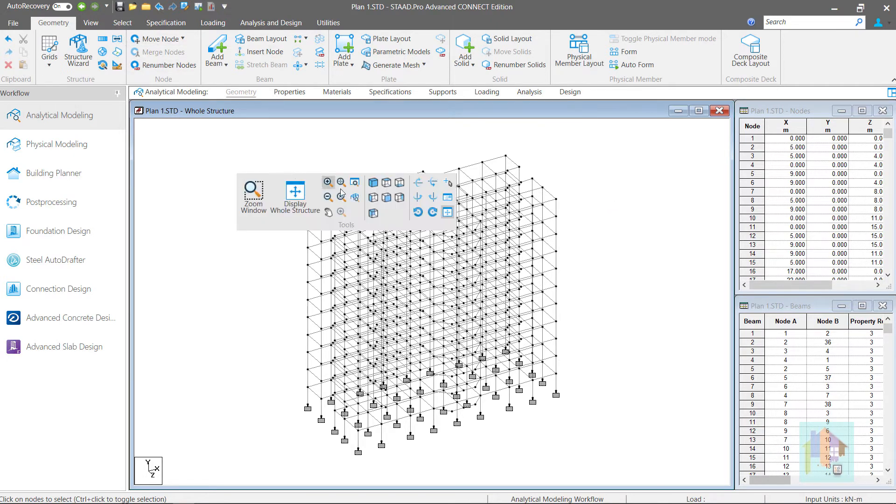
click(387, 184)
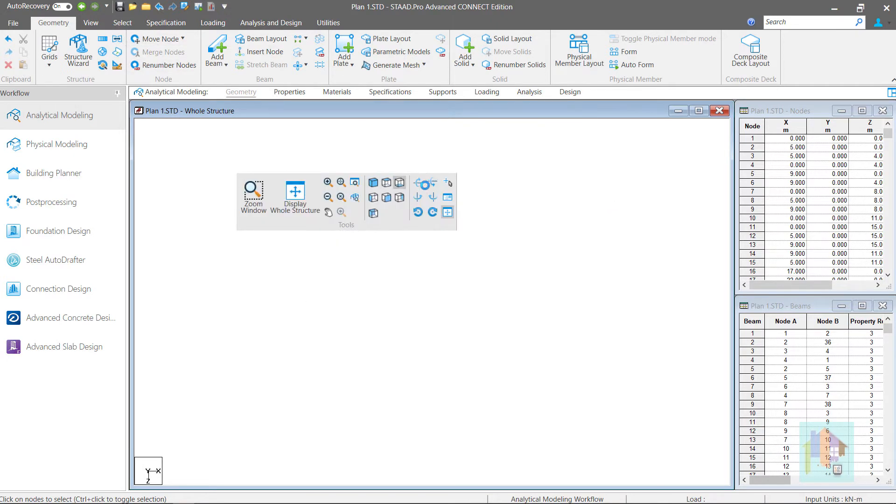
right_click(592, 174)
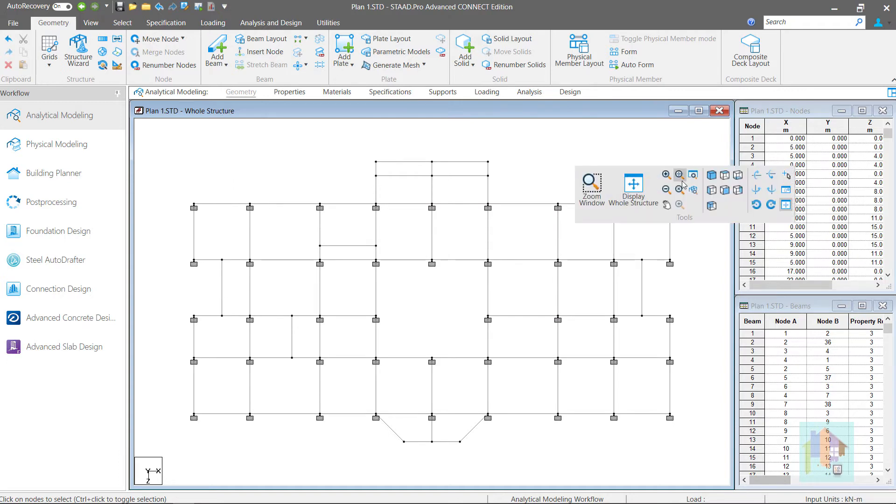
click(712, 176)
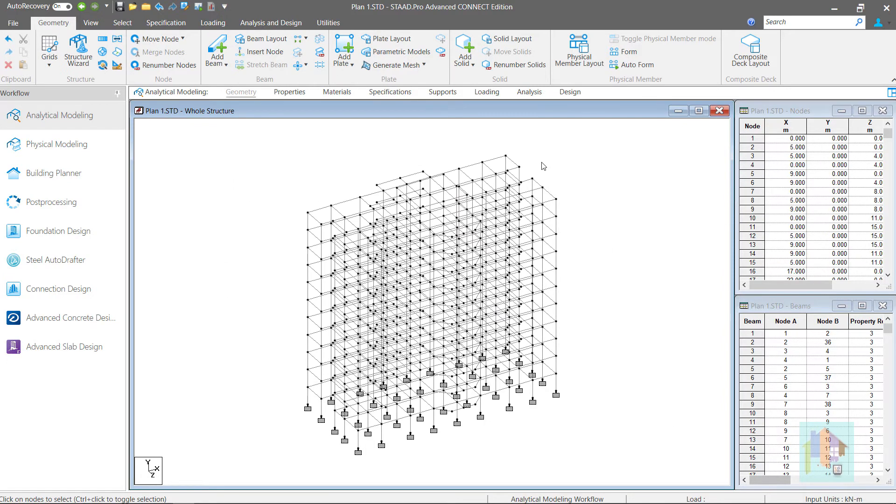
Open the Plan 1 frame in a maximized 3D rendering and examine it by rotating it and viewing it from above
right_click(542, 163)
click(589, 464)
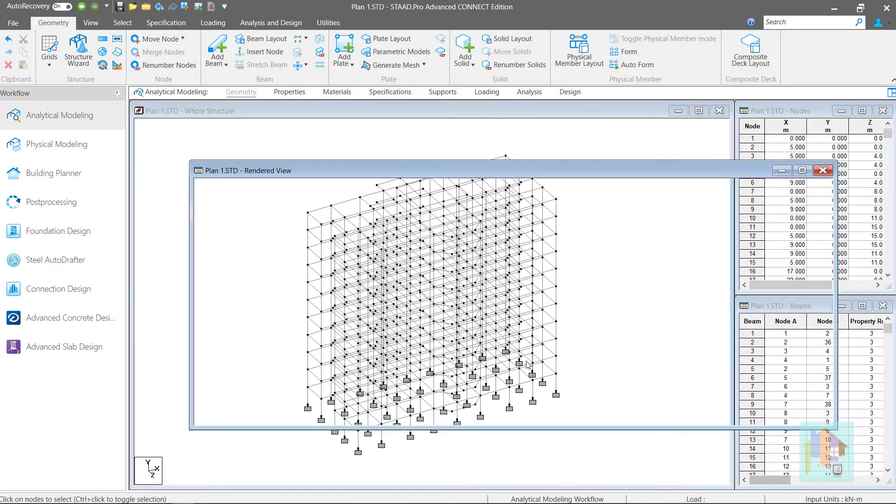
drag(494, 338, 567, 224)
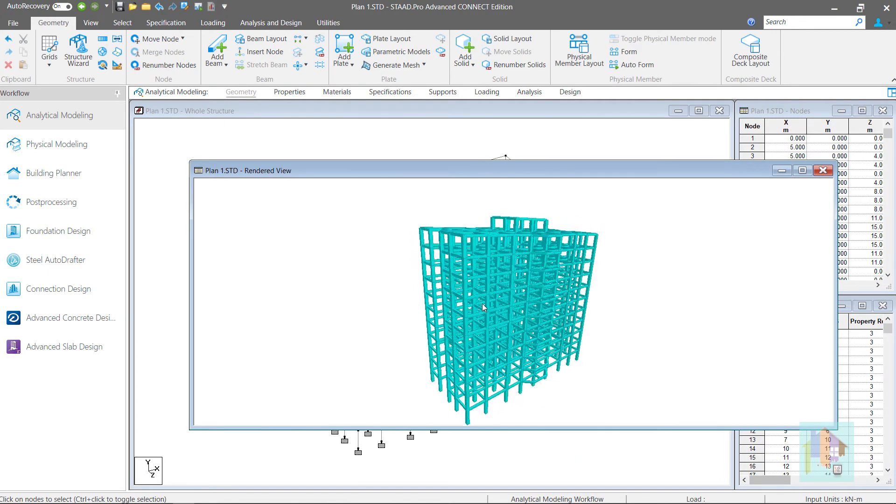
double_click(569, 178)
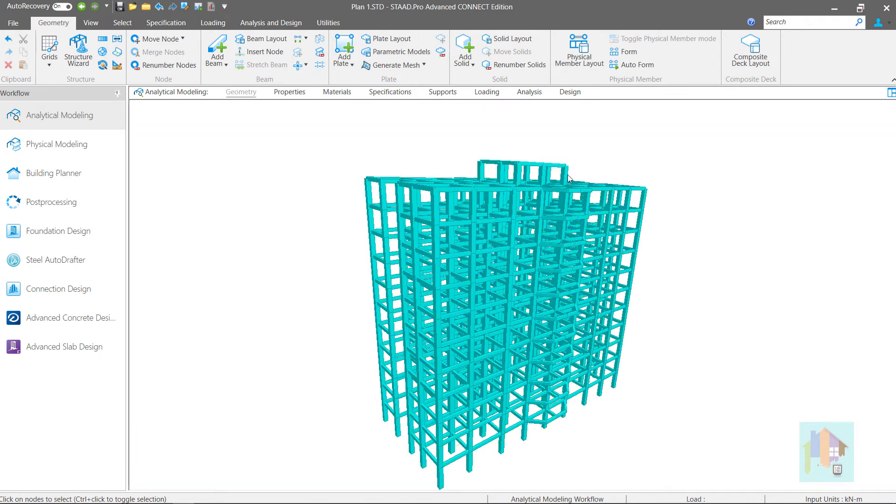
click(91, 23)
click(238, 40)
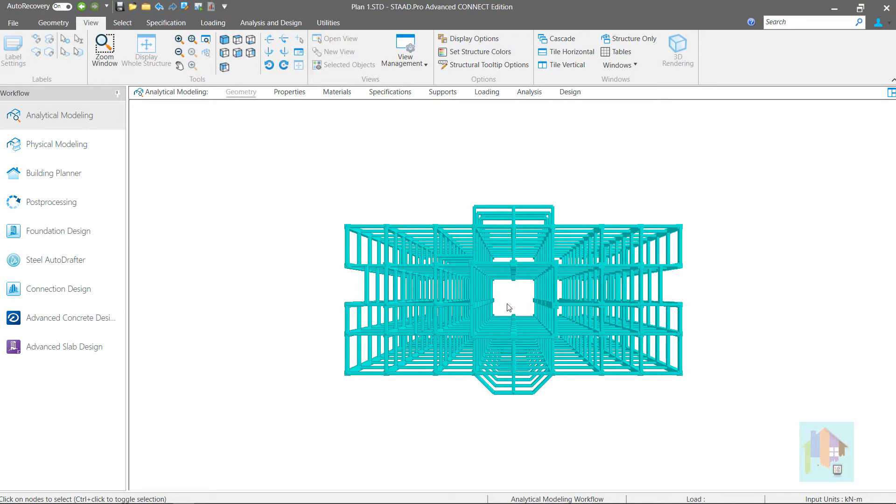
drag(511, 307, 532, 299)
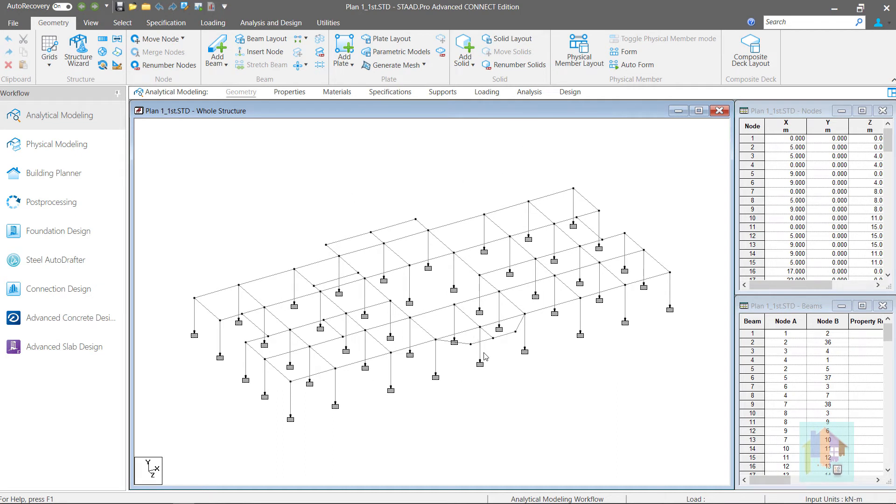
Add a quad plate across the four corner nodes of the roof bay adjoining the frame's rear projection
click(352, 65)
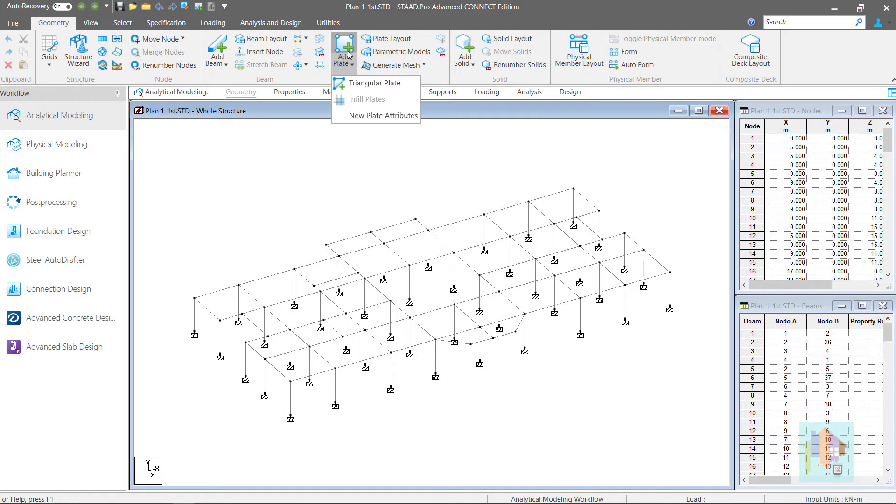
click(350, 53)
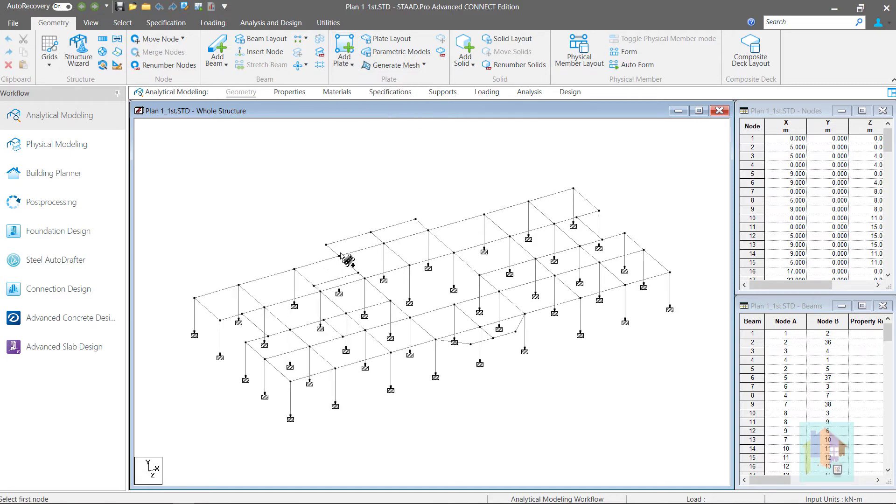
click(391, 243)
click(428, 230)
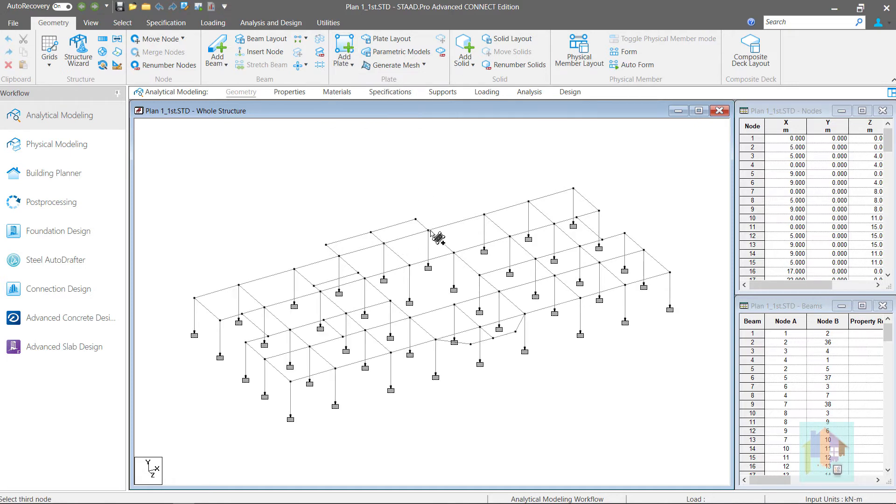
click(454, 253)
click(410, 265)
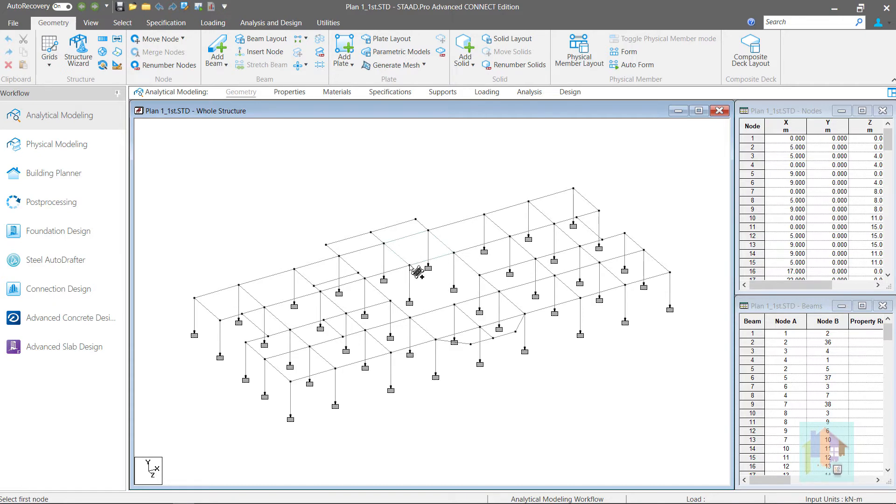
In plan view, select the beams around the two-by-two block of interior bays left of centre and generate infill plates from them
click(347, 73)
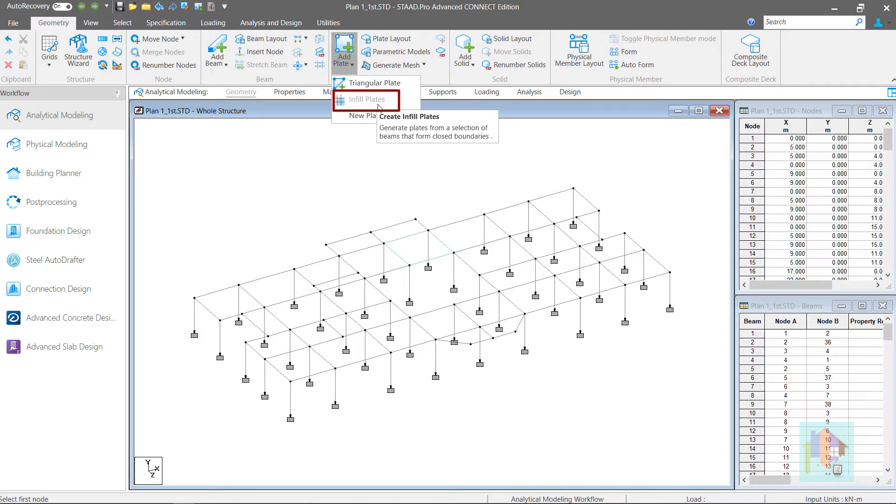
click(356, 157)
right_click(356, 157)
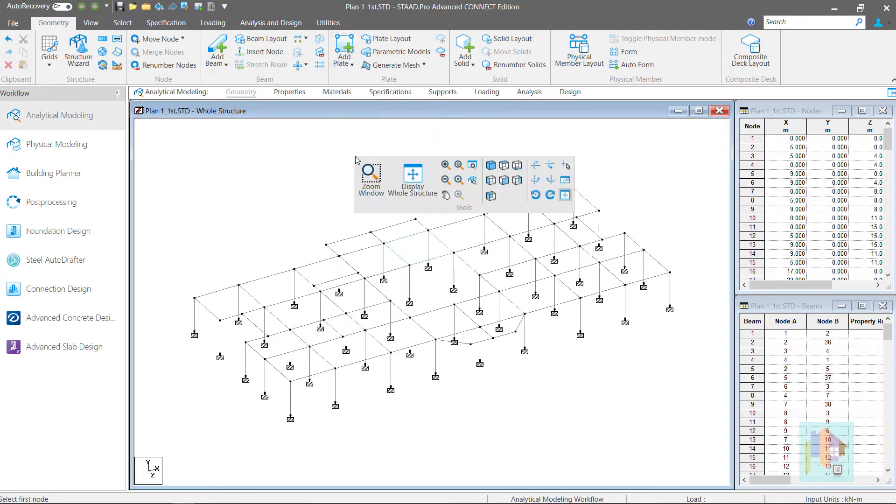
click(504, 166)
click(303, 188)
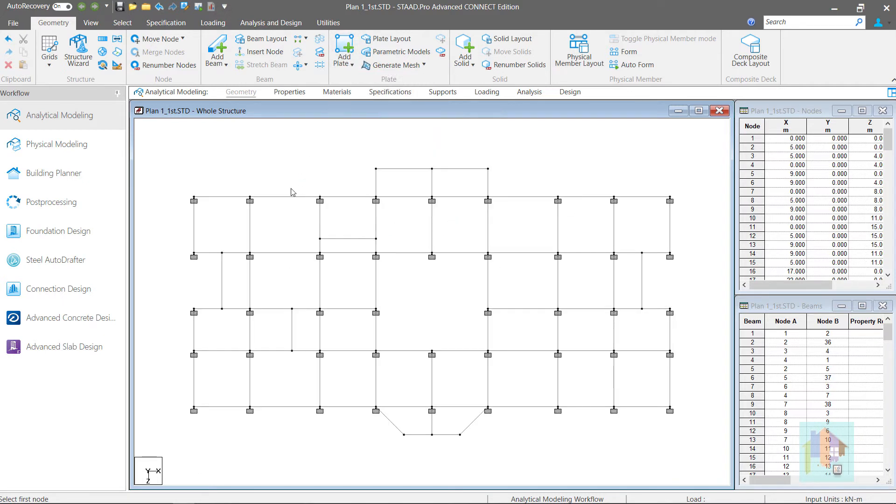
drag(245, 248, 382, 354)
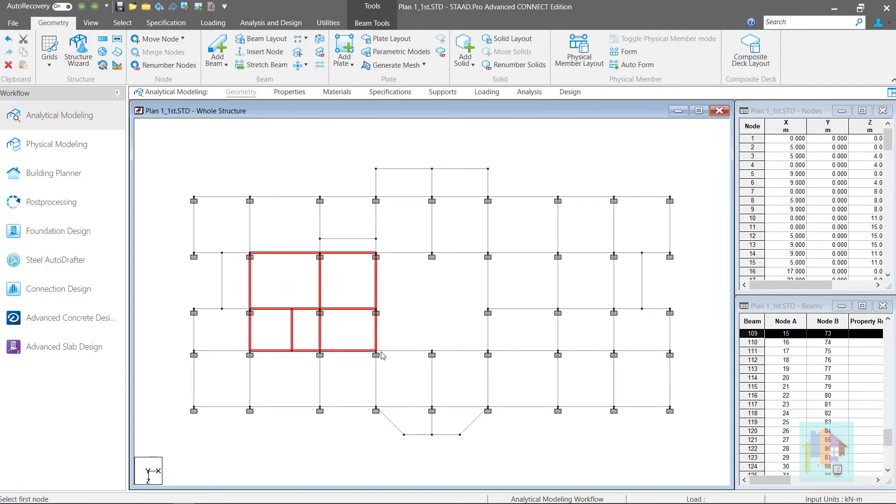
click(347, 68)
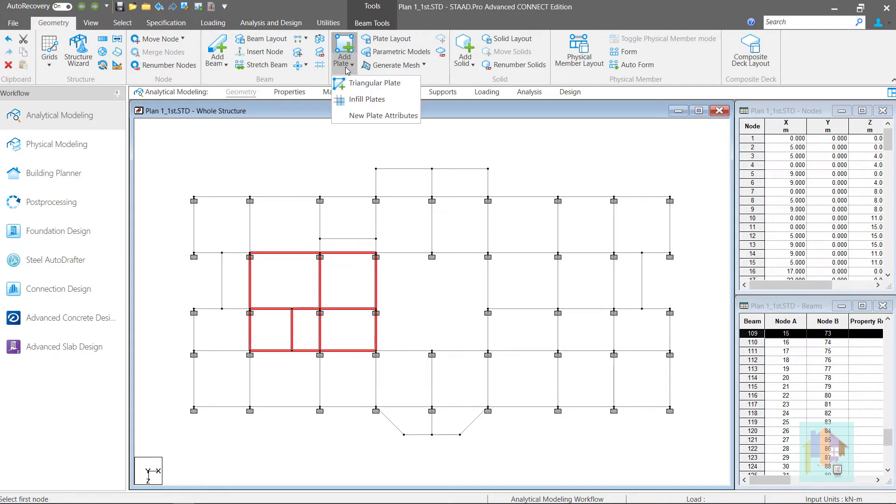
click(364, 104)
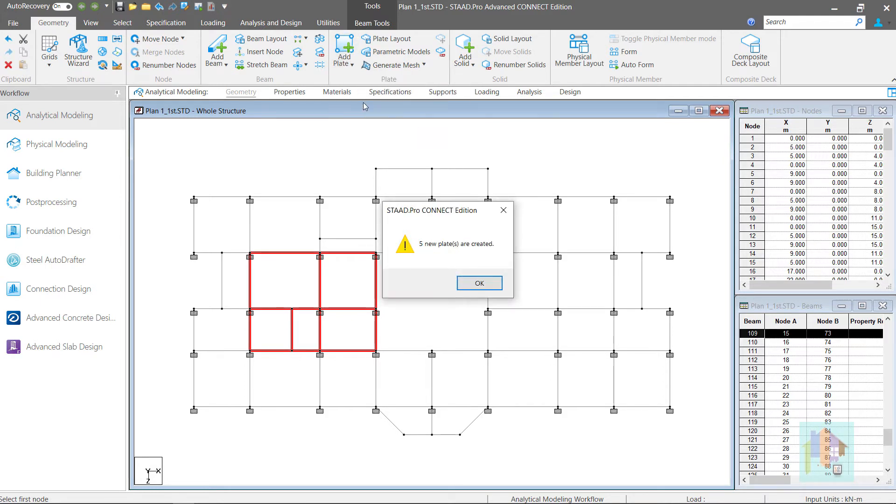
click(496, 284)
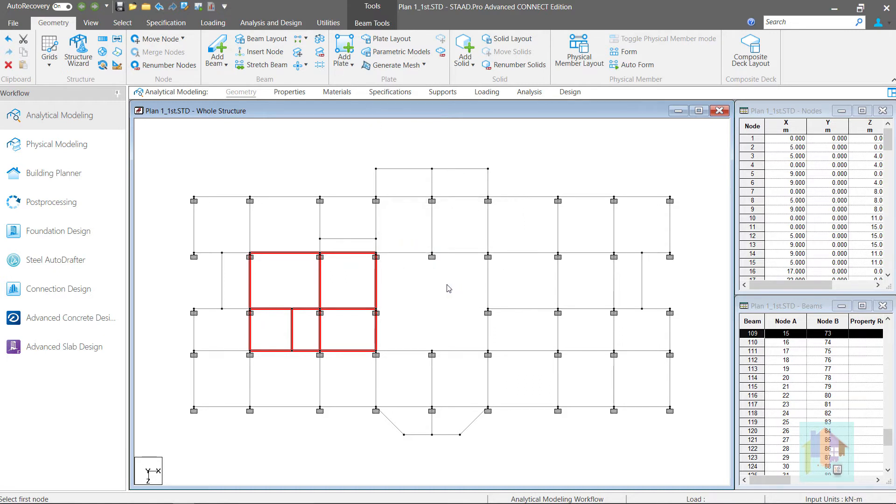
click(446, 288)
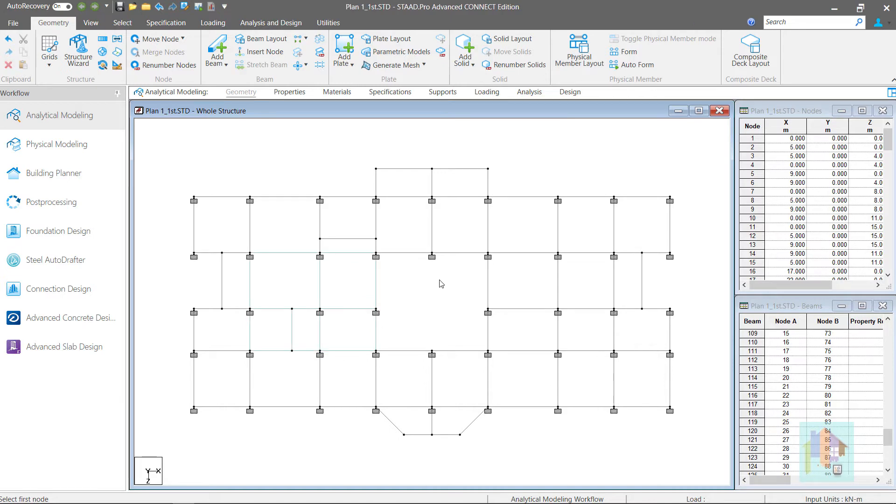
Return to the isometric view, inspect the frame's new plates in a rotated 3D rendering, and close the rendering
right_click(476, 288)
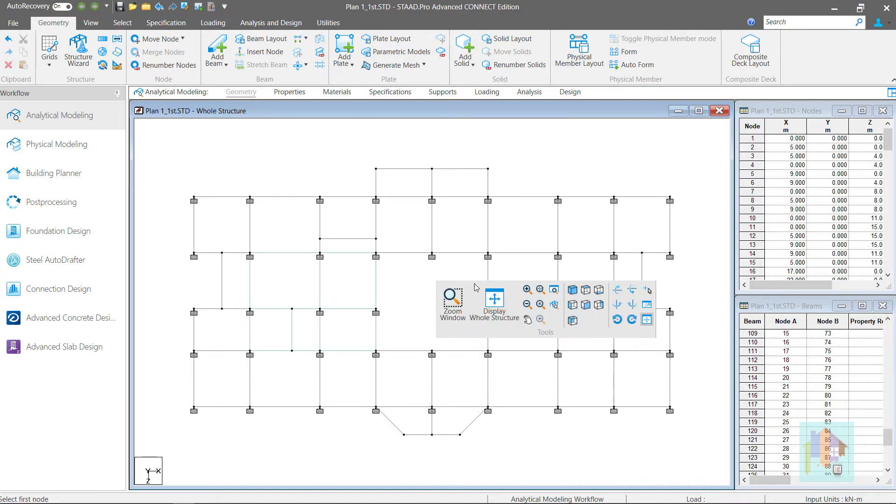
click(572, 292)
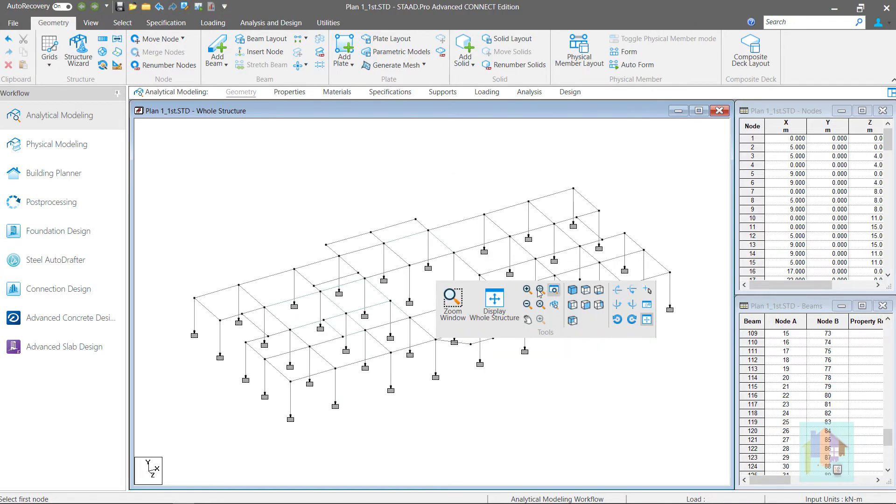
right_click(326, 177)
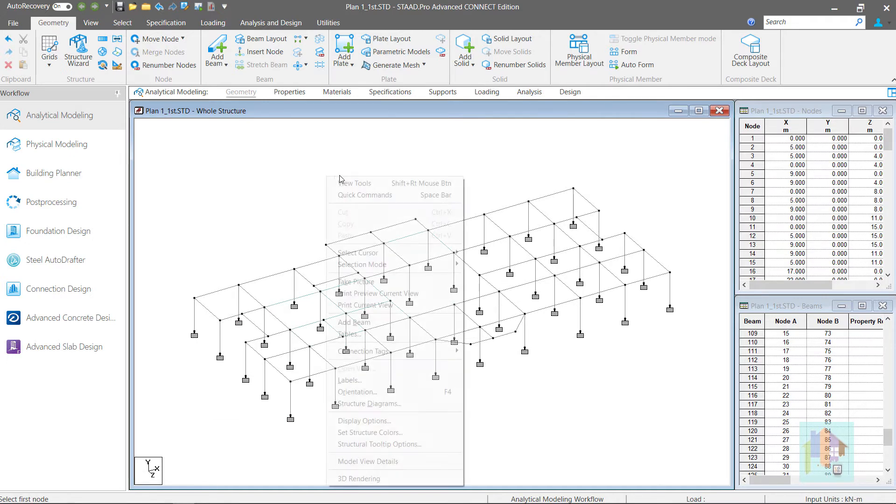
click(405, 479)
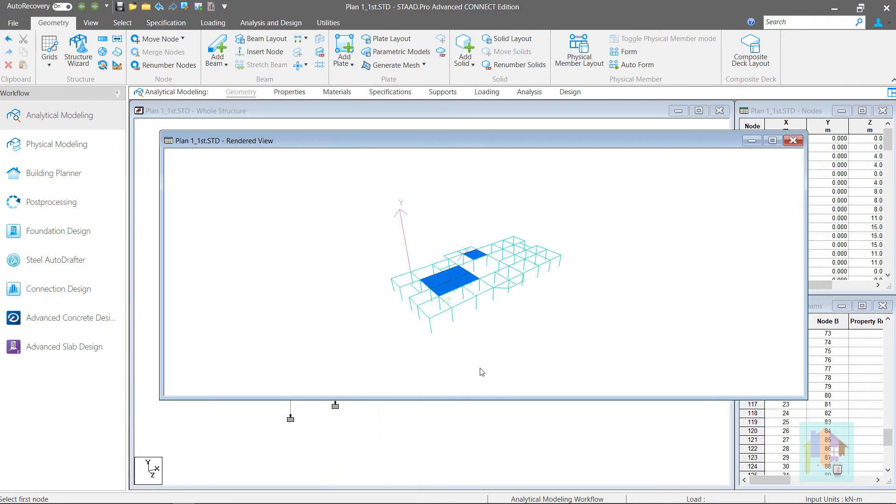
drag(486, 317, 494, 348)
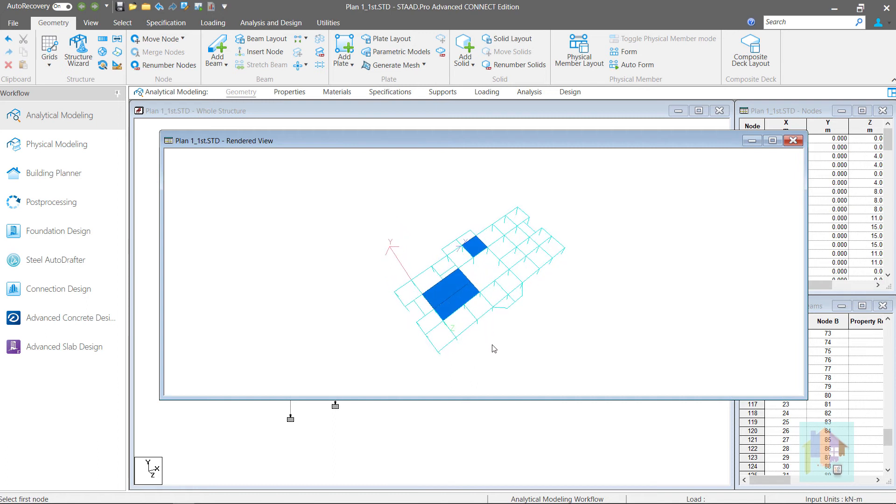
click(794, 141)
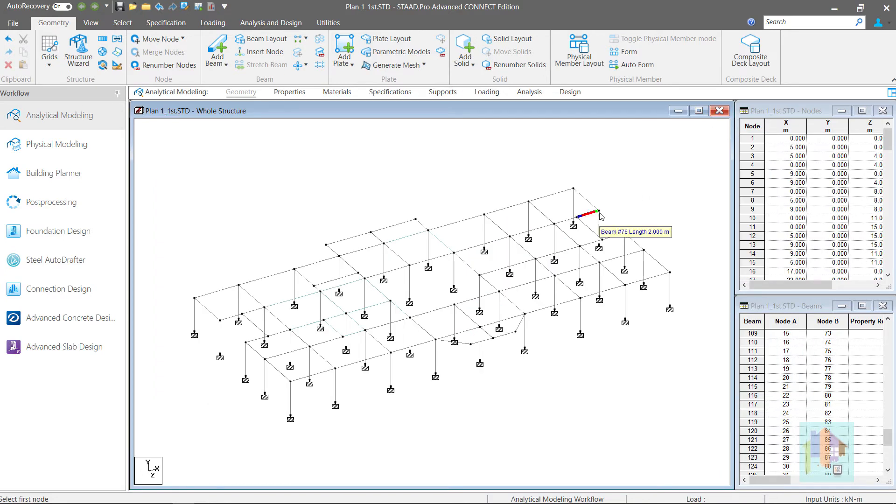
Switch to the Plates Cursor and select the generated infill plates one at a time to examine their boundaries
right_click(550, 144)
mouse_move(633, 220)
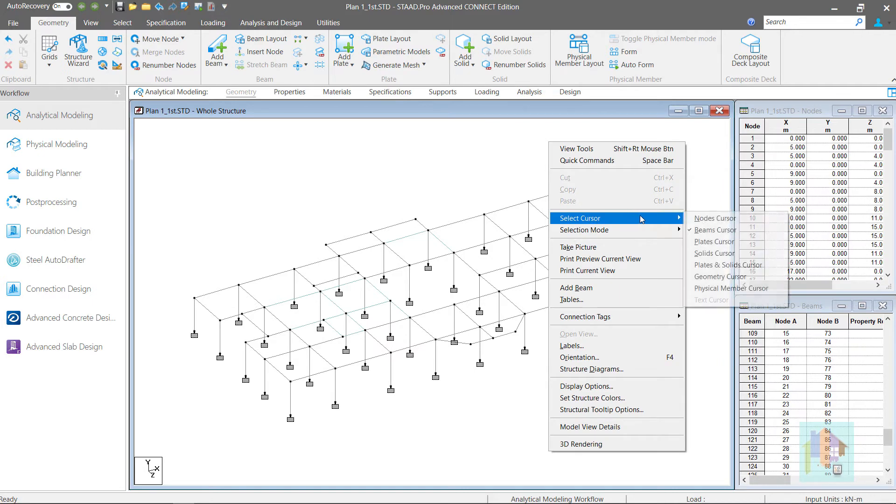
click(711, 242)
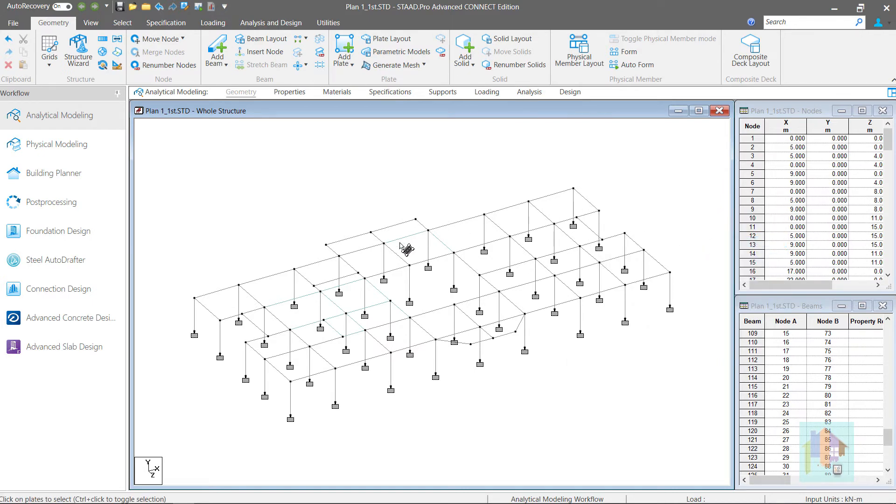
scroll(332, 301, up, 3)
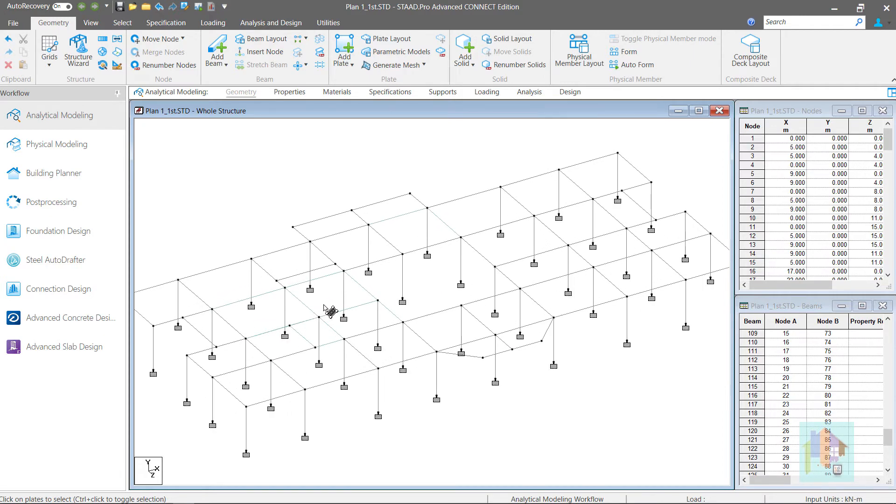
click(324, 304)
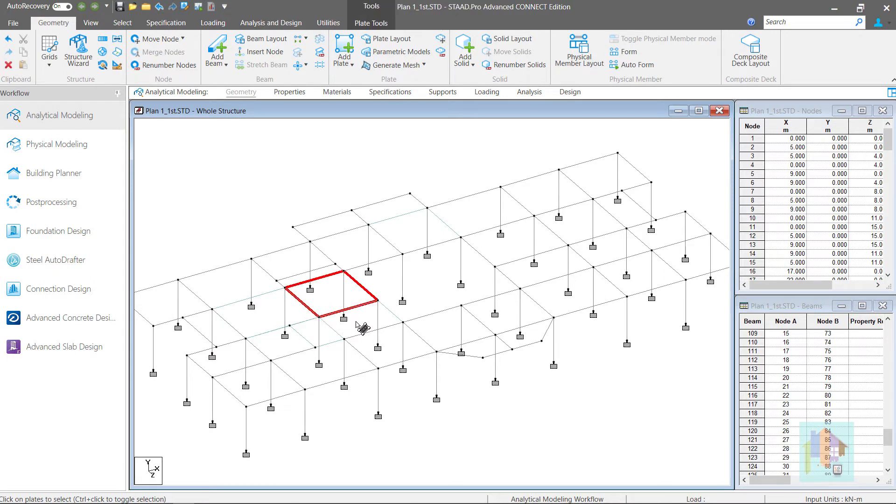
click(357, 322)
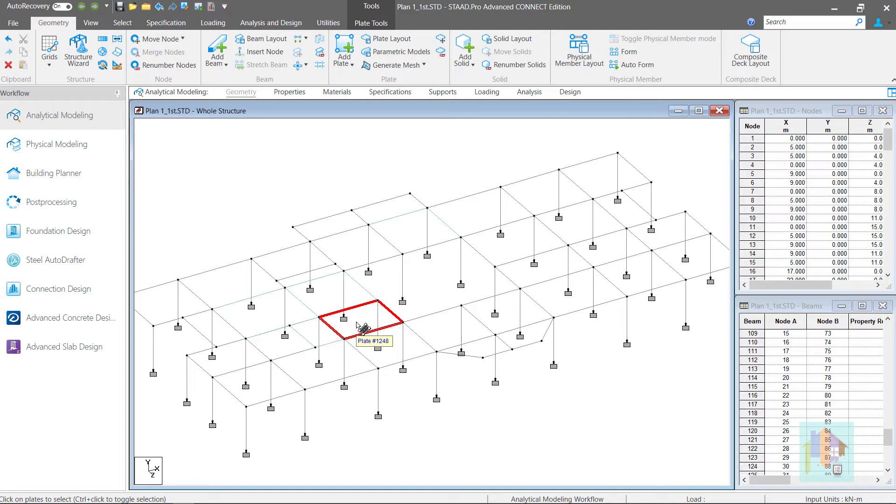
ctrl+click(282, 349)
click(282, 349)
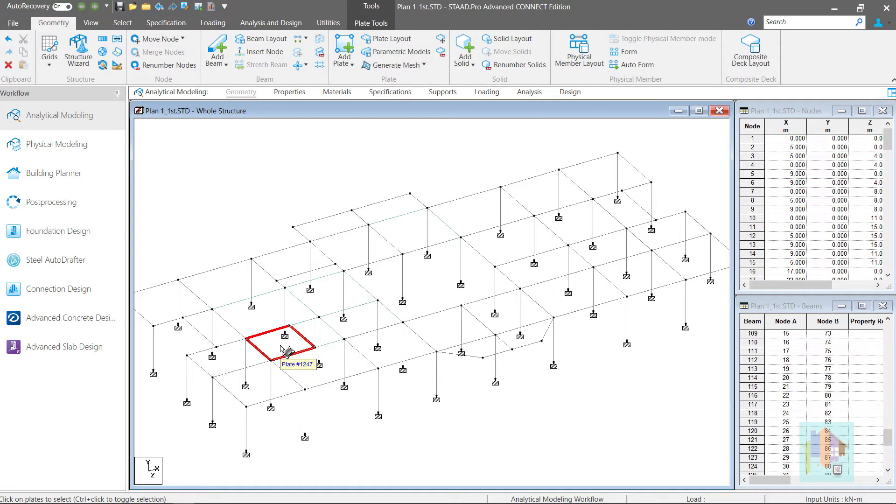
click(325, 338)
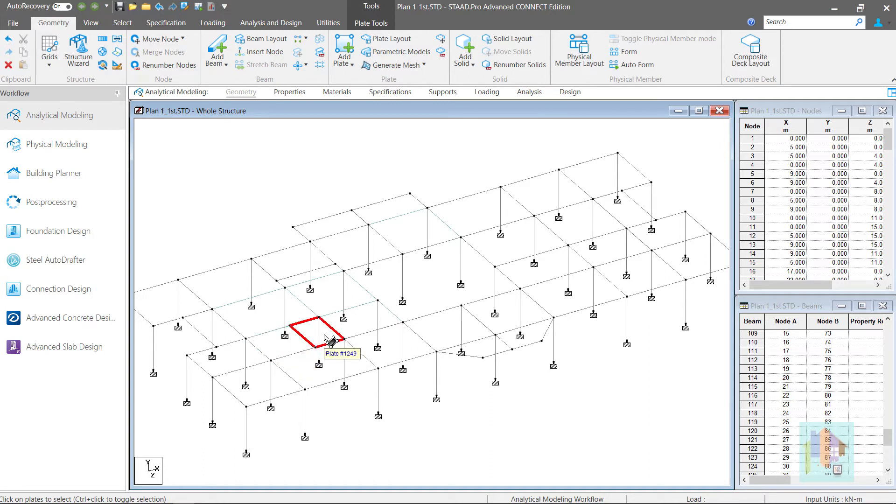
Select the larger infill plate together with the adjoining smaller plate 1247 and request a new view of the selection
click(273, 321)
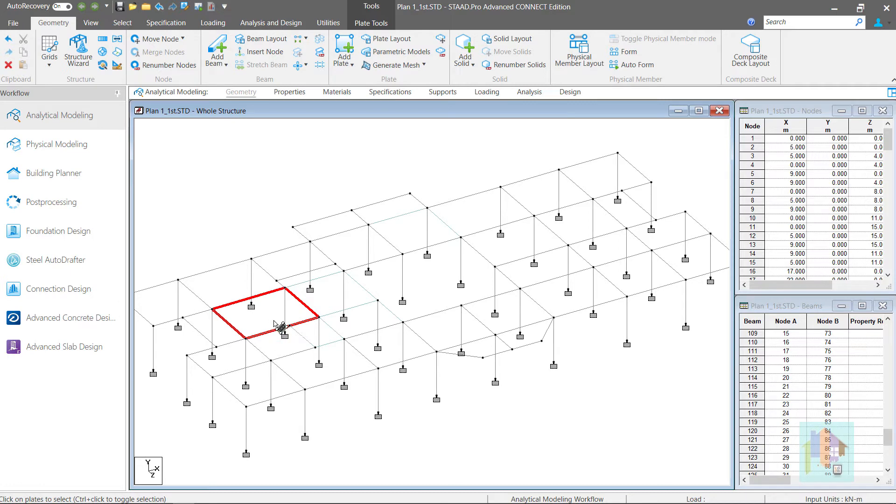
ctrl+click(290, 325)
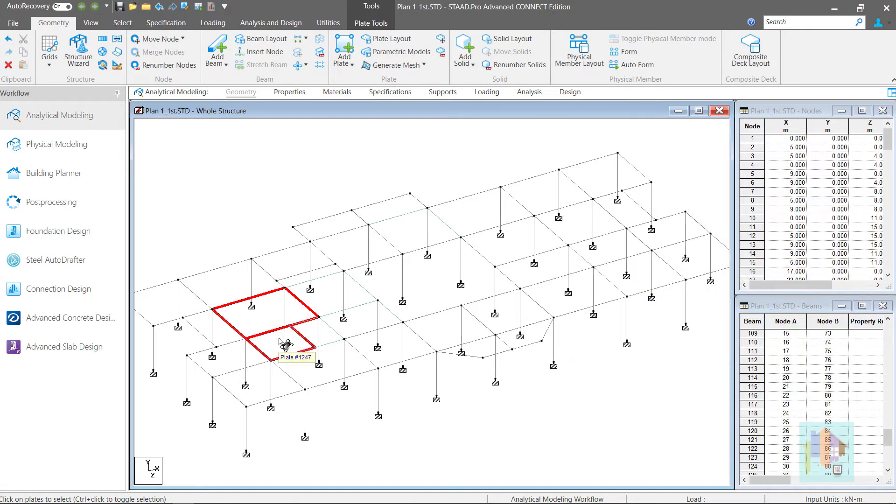
right_click(279, 341)
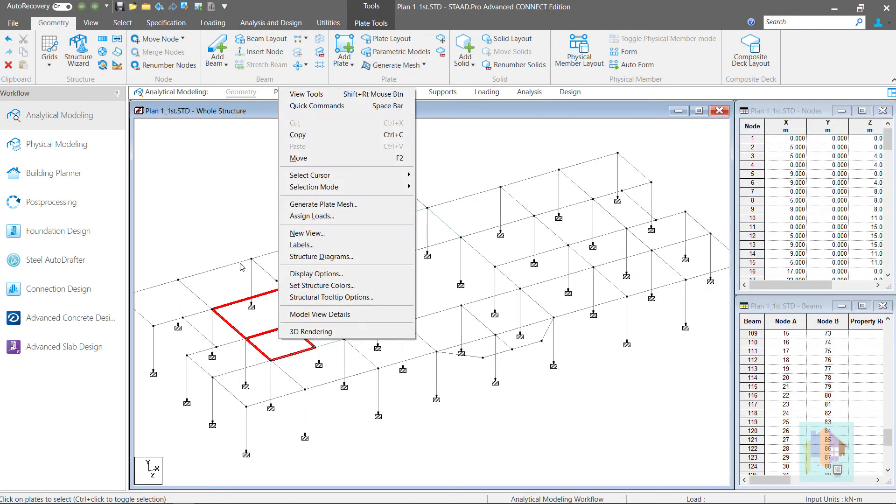
click(344, 232)
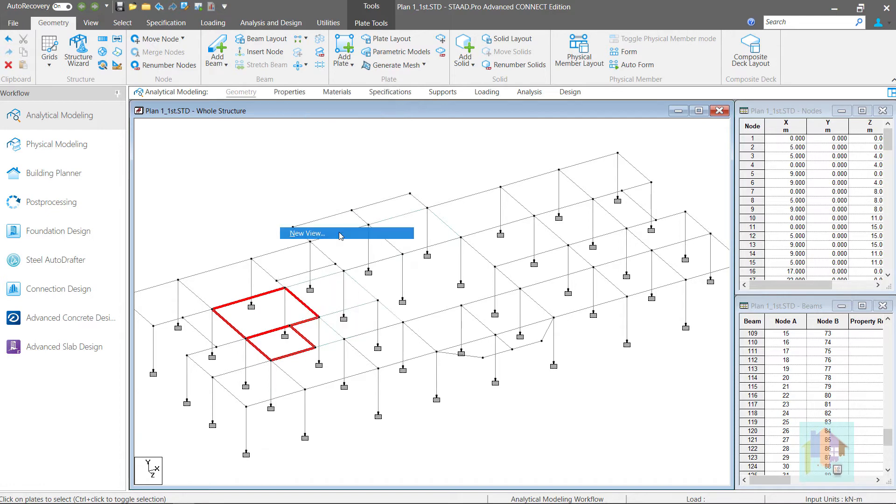
click(603, 288)
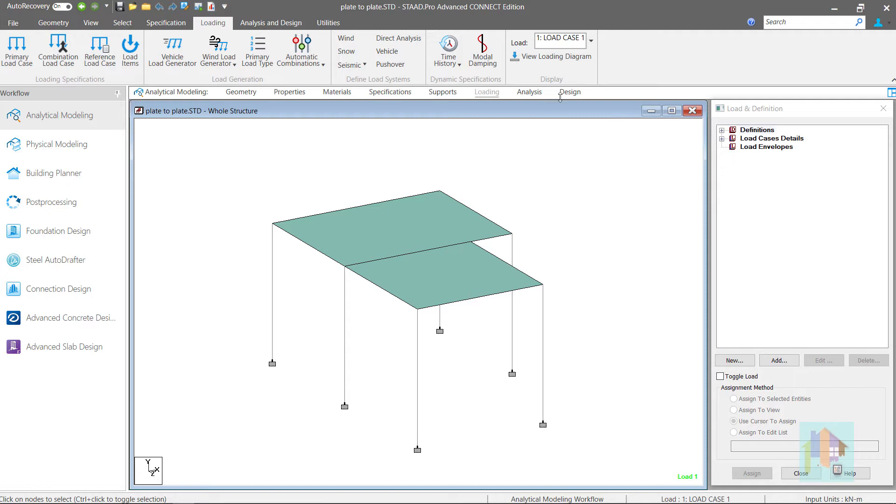
In the plate to plate model, display the load diagram and examine the postprocessing deflection at node 7 and the plates around it
click(560, 60)
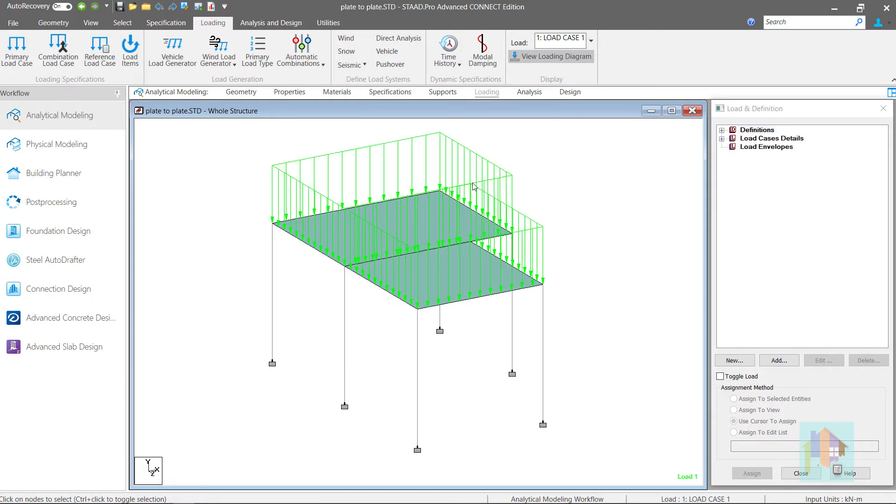
click(109, 201)
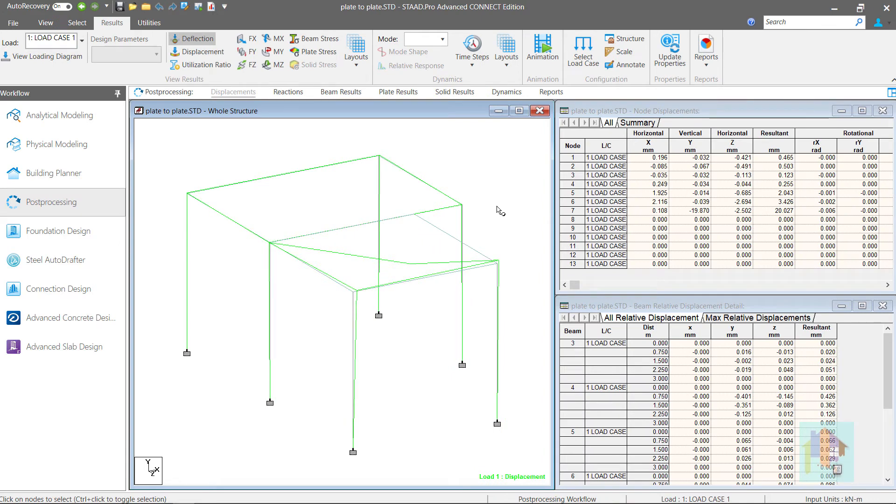
click(416, 217)
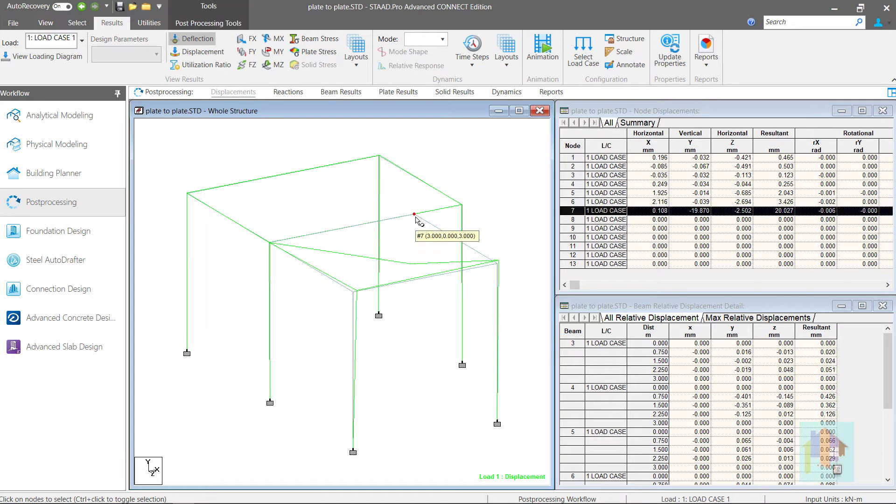
right_click(481, 227)
click(534, 281)
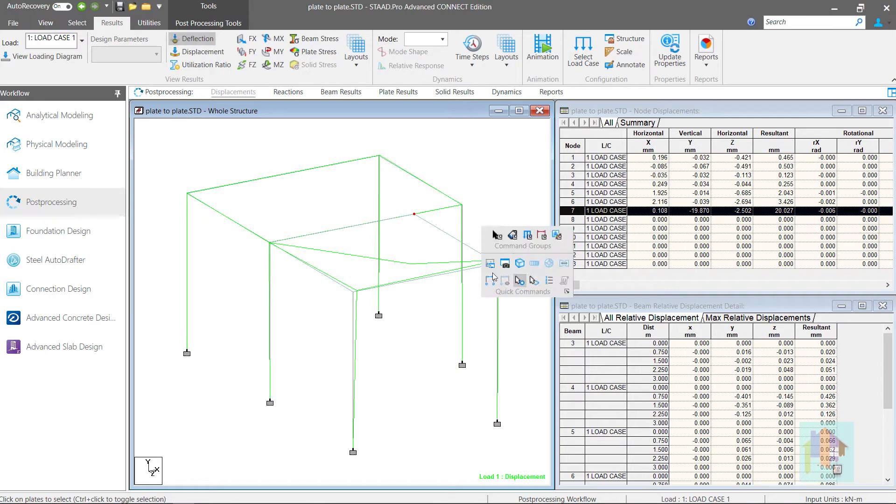
click(363, 264)
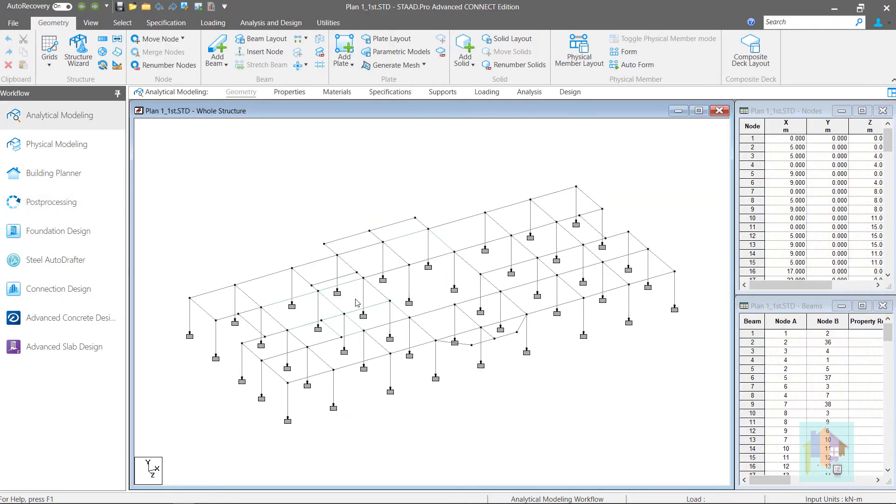
Check the whole structure for overlapping plates, highlight both plates of the pair 1245 1249, and clear the selection
right_click(454, 430)
click(512, 484)
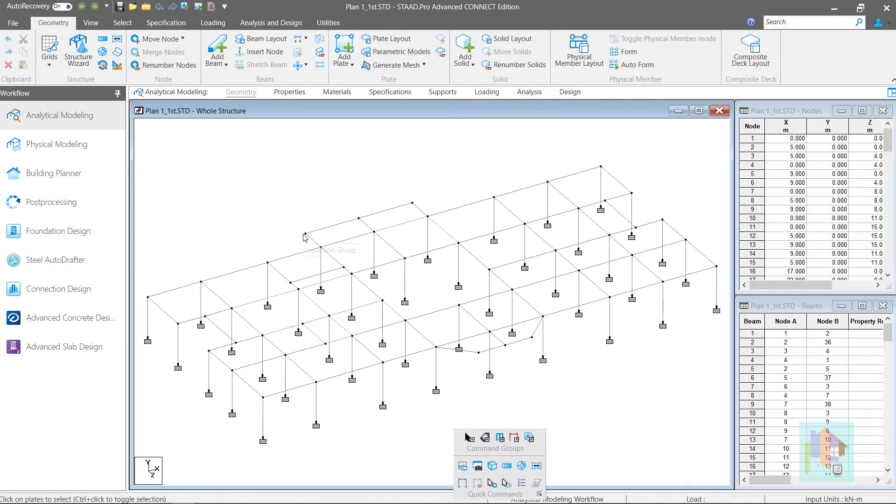
click(321, 23)
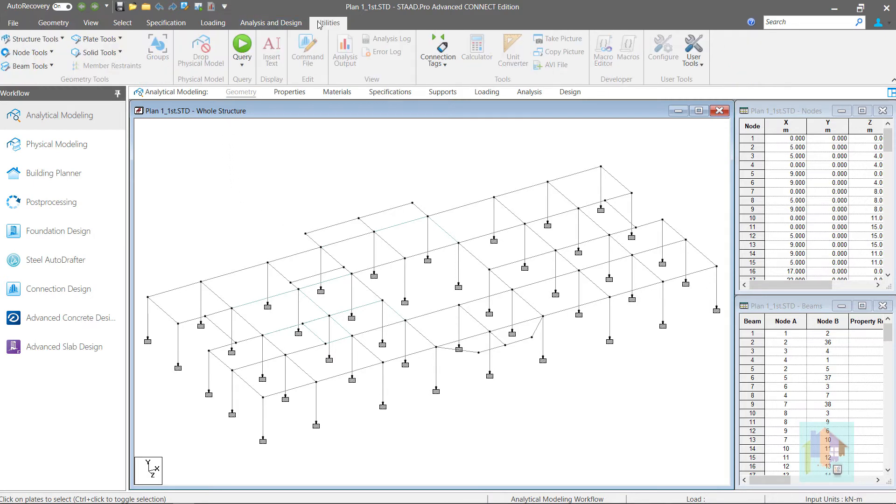
click(118, 39)
click(120, 84)
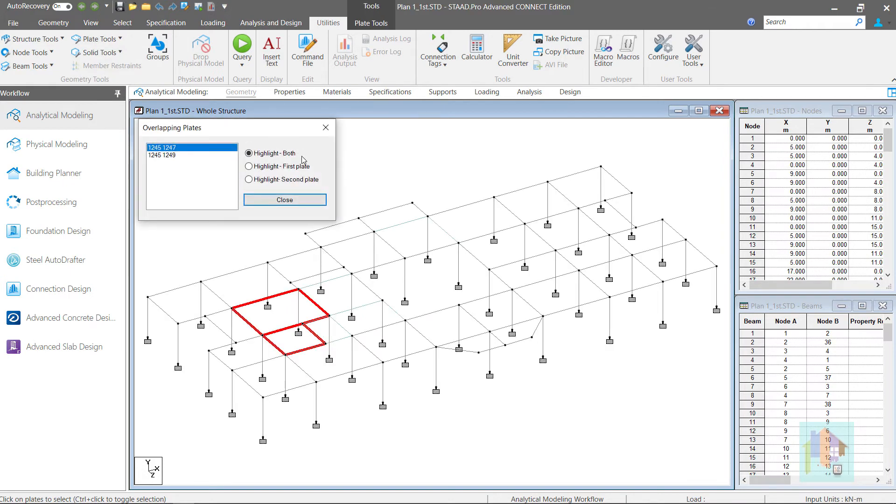
click(168, 156)
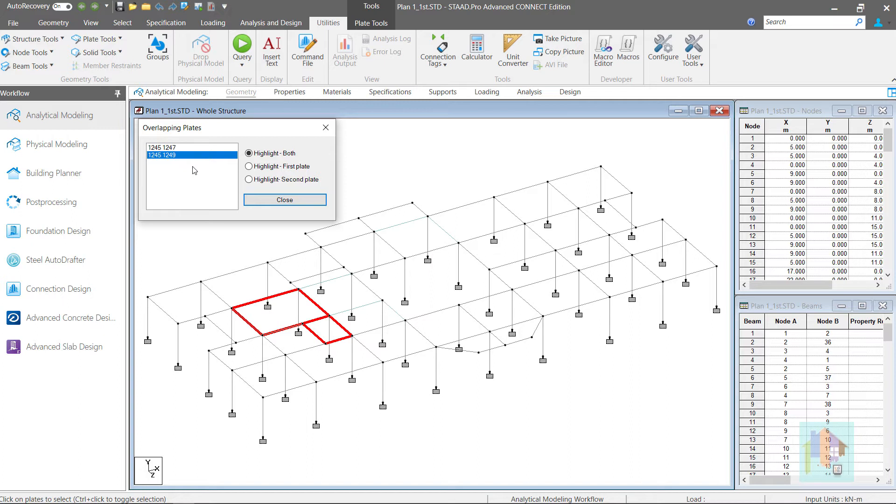
click(256, 200)
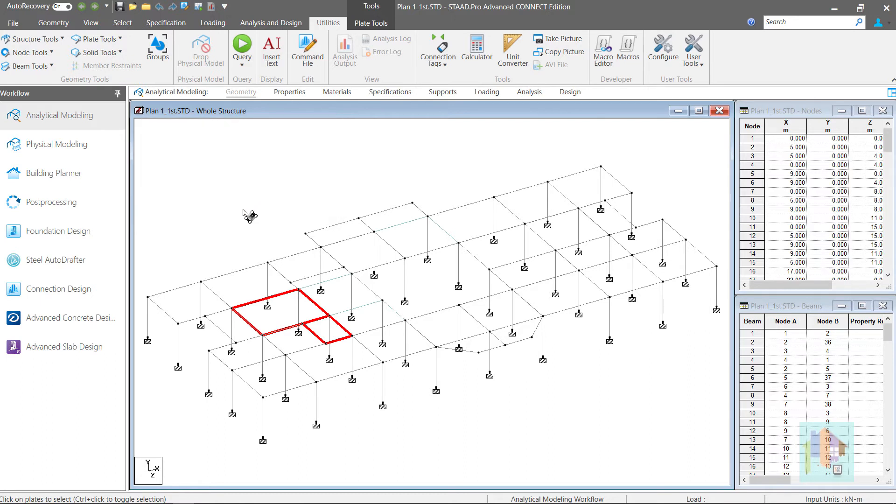
click(251, 216)
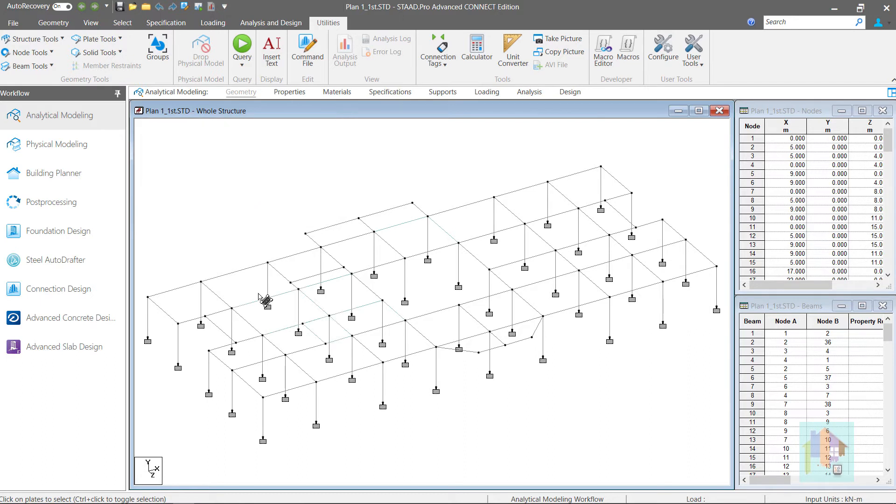
Delete the larger infill plate 1245
click(269, 324)
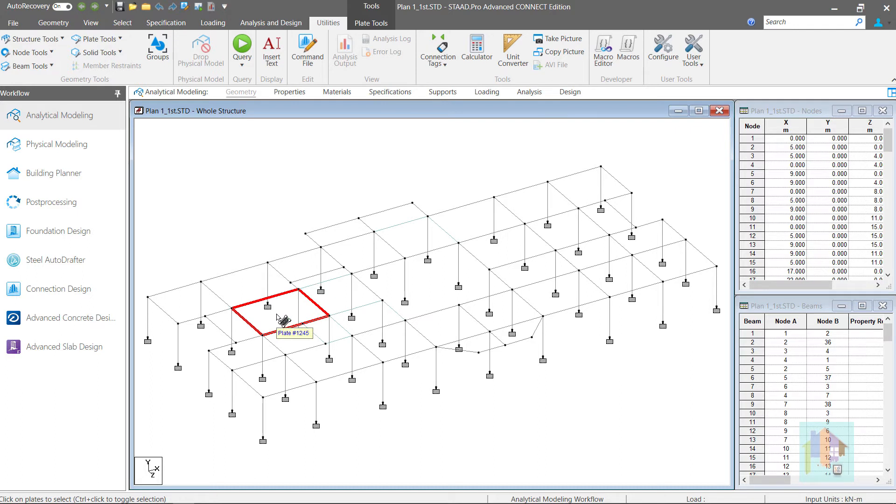
key(Delete)
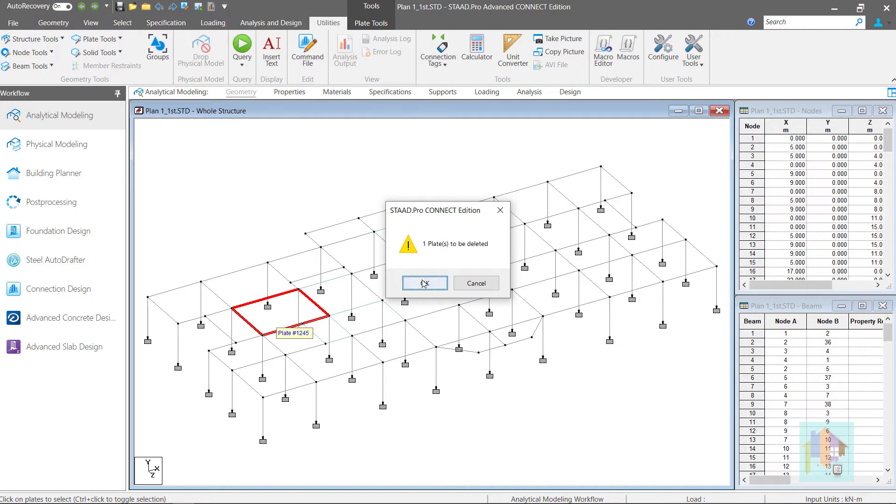
click(418, 282)
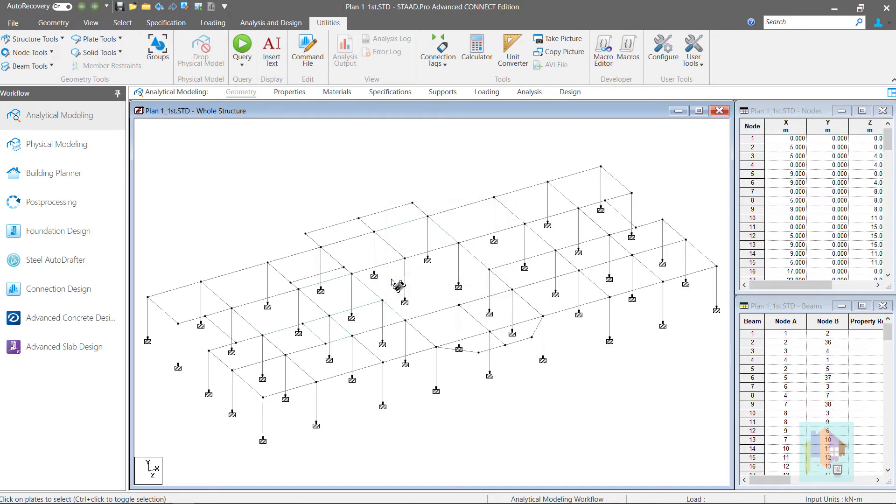
Add three triangular plates across the bay of deleted plate 1245, meeting at the intermediate node on its front edge
click(57, 23)
click(345, 60)
click(374, 80)
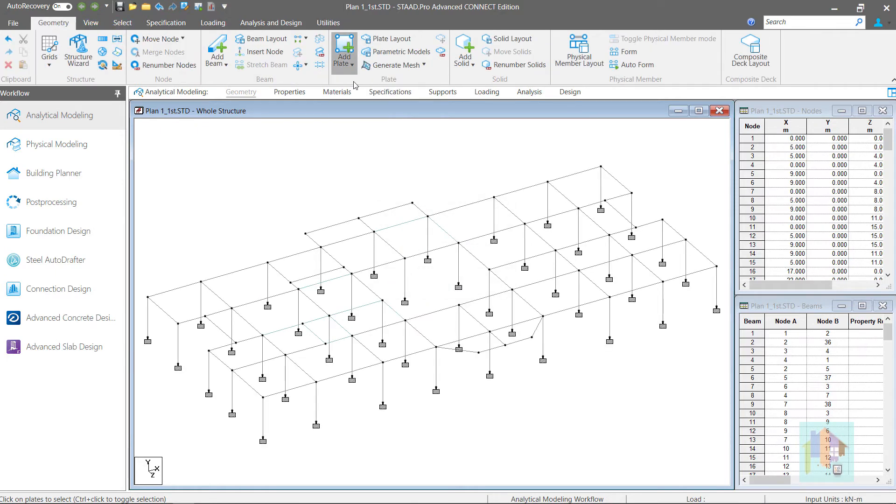
click(231, 308)
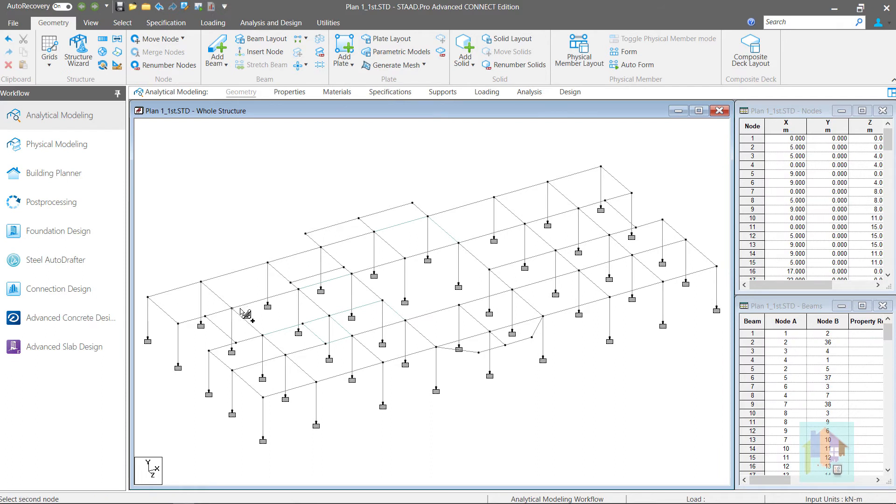
click(303, 323)
click(263, 335)
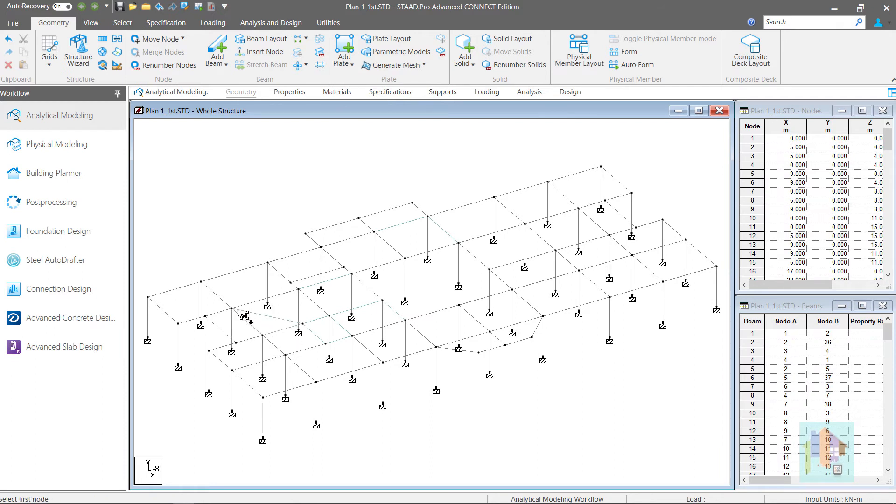
click(232, 308)
click(298, 289)
click(303, 323)
click(303, 322)
click(299, 290)
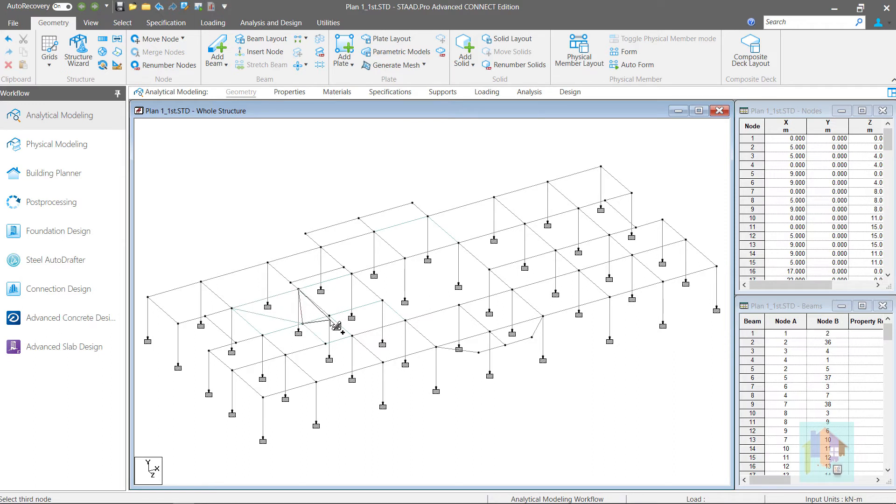
click(329, 316)
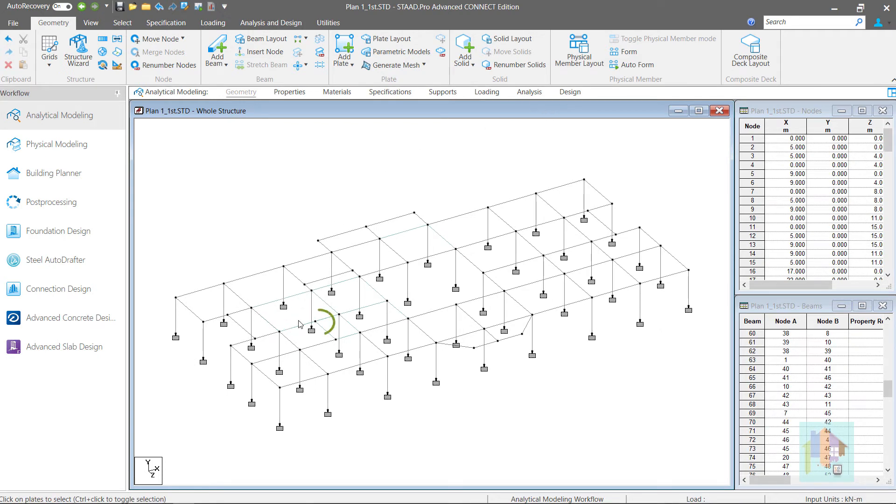
Select beam 60 on the edge of plate 1245 and run the Beam/Plate Connectivity check
click(329, 335)
click(327, 318)
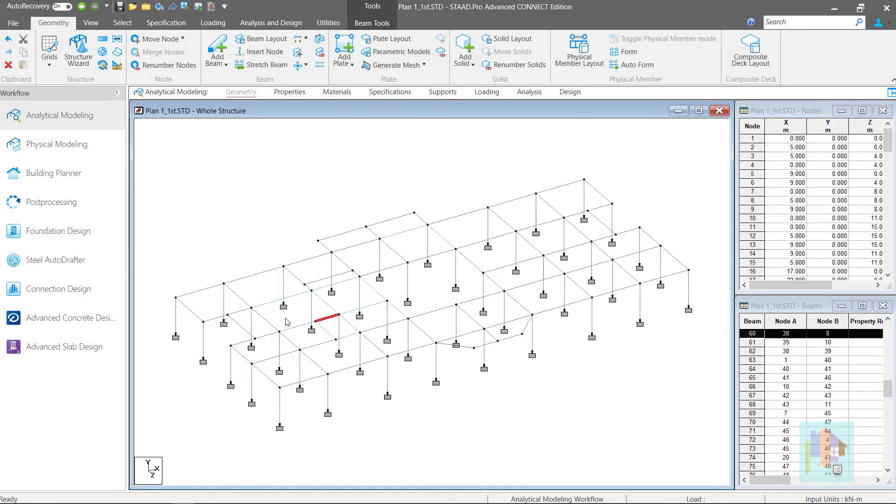
click(280, 23)
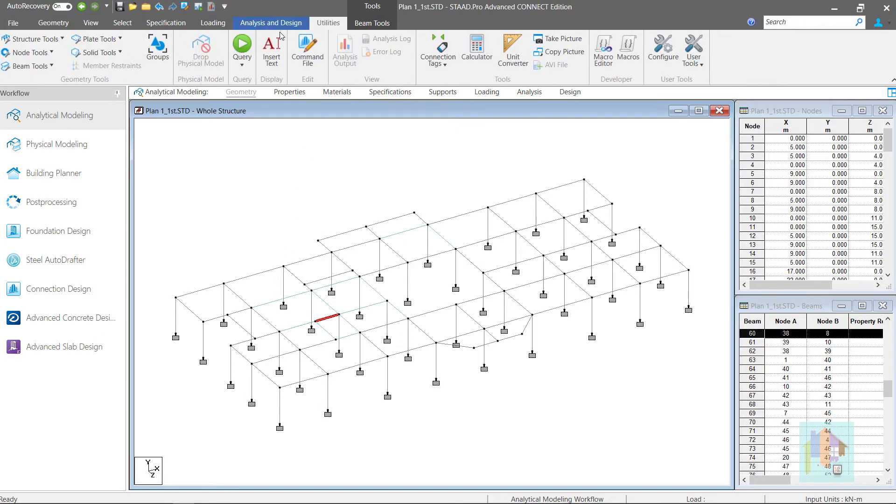
click(35, 38)
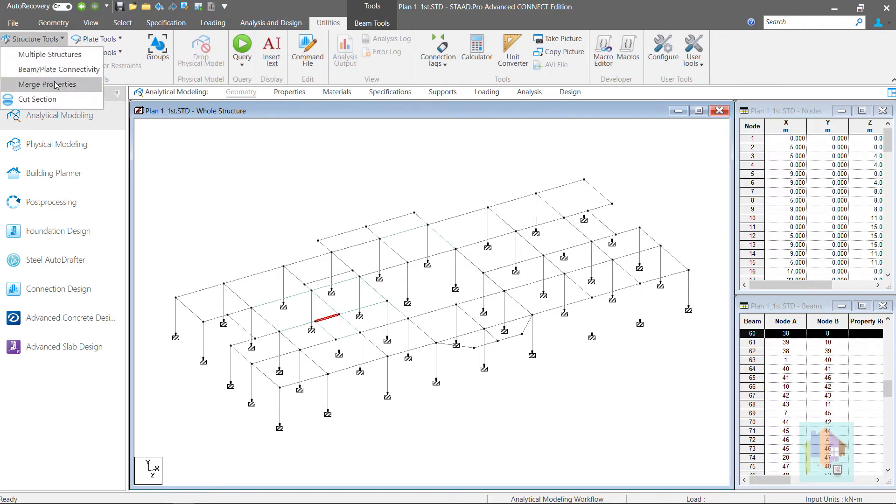
click(47, 70)
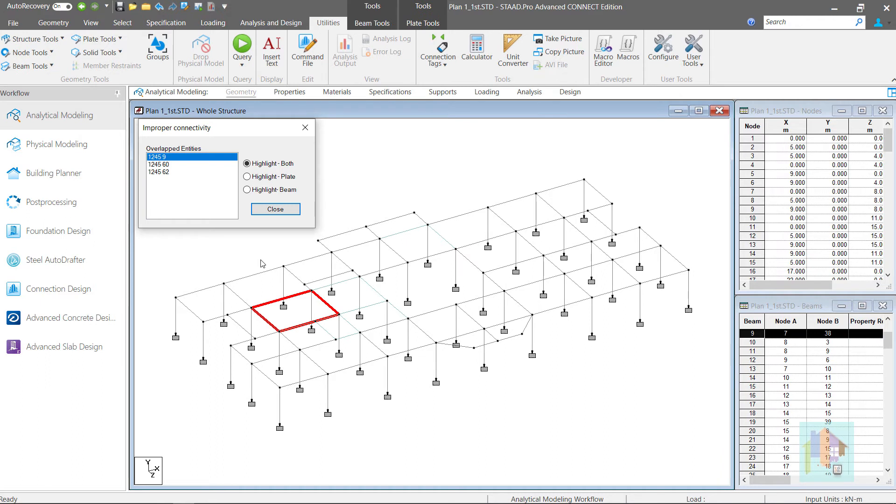
Highlight the plate of the first overlap, highlight only the beams of overlaps 1245 60 and 1245 62, and close the connectivity results
click(253, 178)
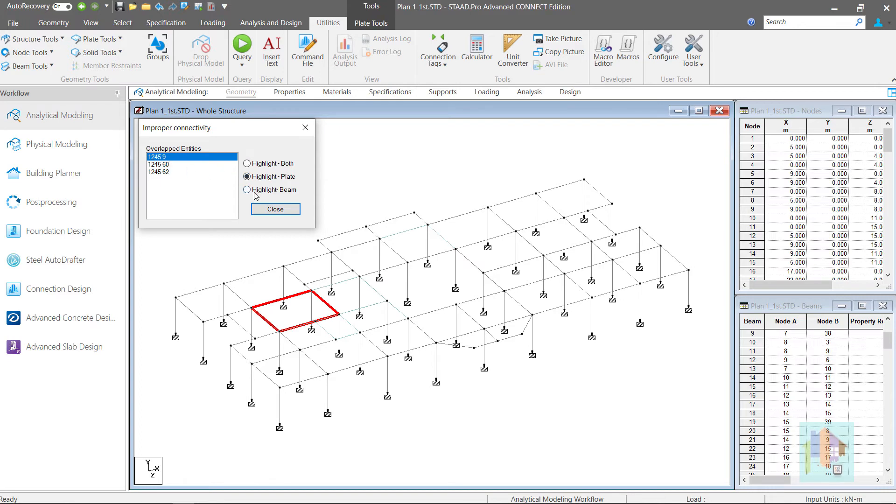
click(247, 190)
click(160, 164)
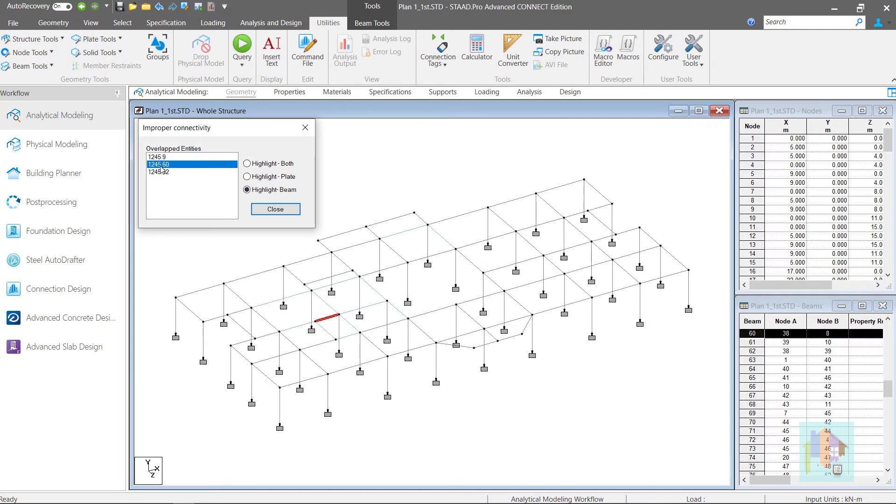
click(161, 172)
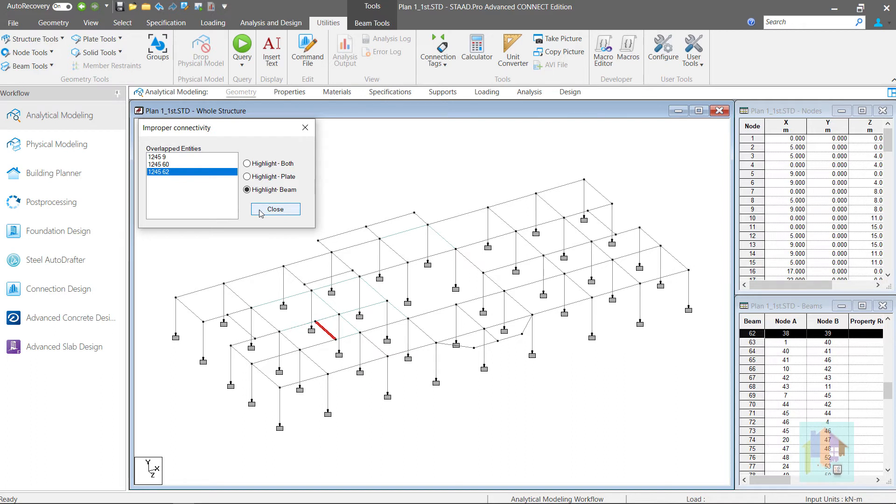
click(275, 209)
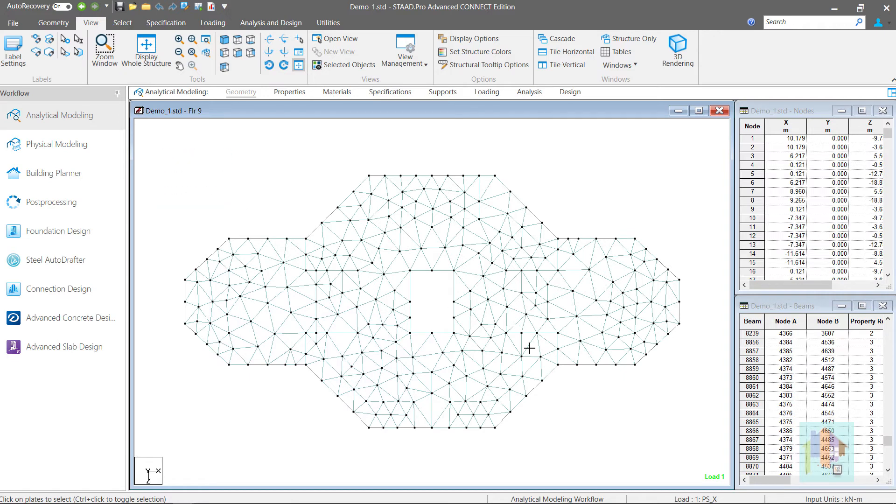
In the Flr 9 view of Demo_1.std, select the floor's beams and individual edge beams to examine their division at the plate nodes
drag(529, 349, 697, 461)
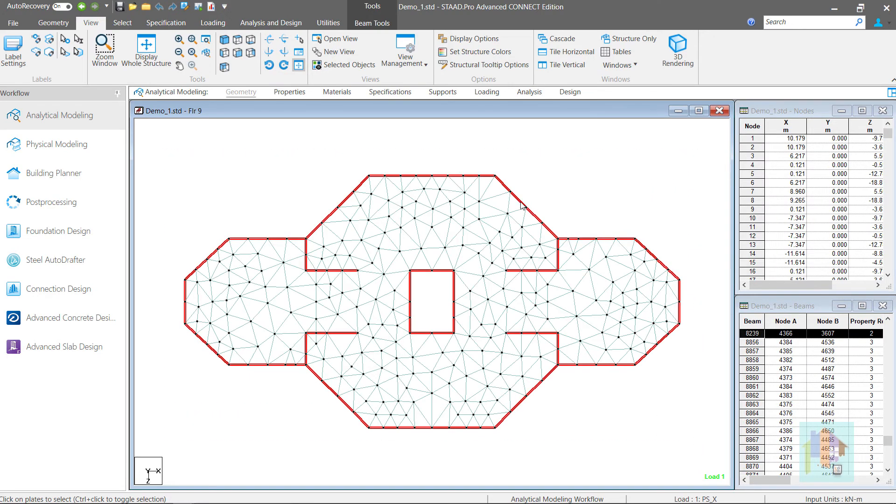
click(505, 187)
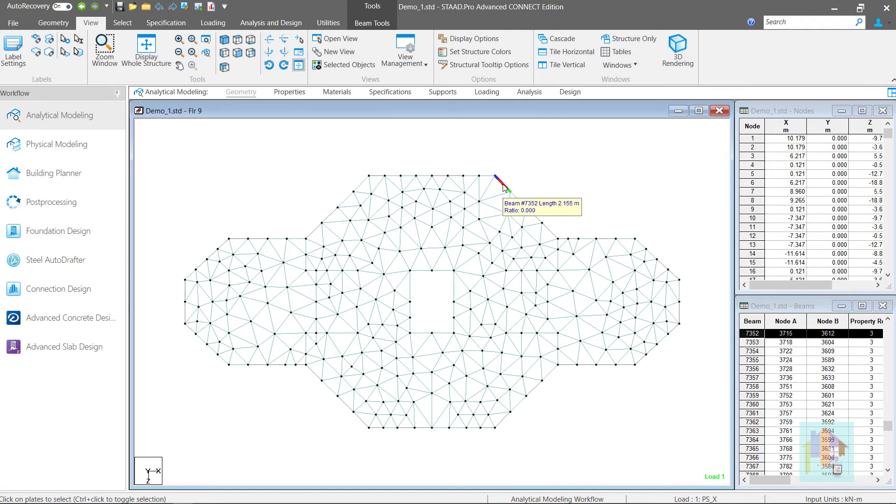
click(573, 239)
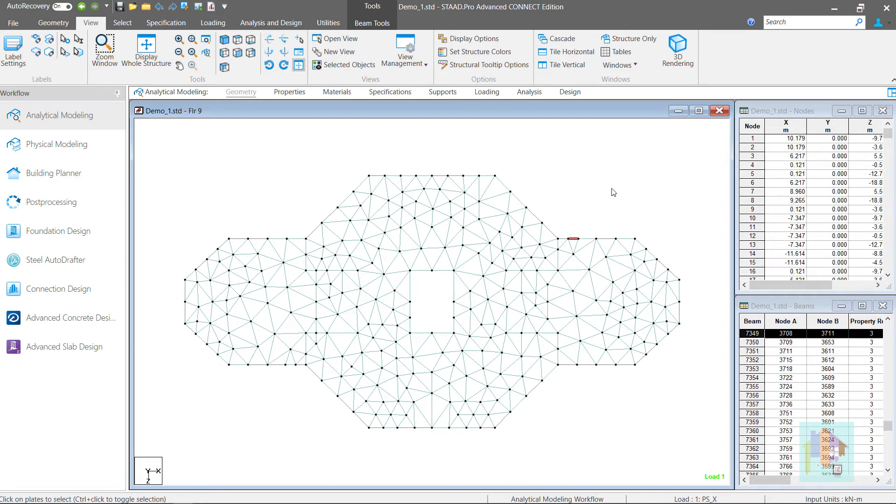
key(space)
click(747, 197)
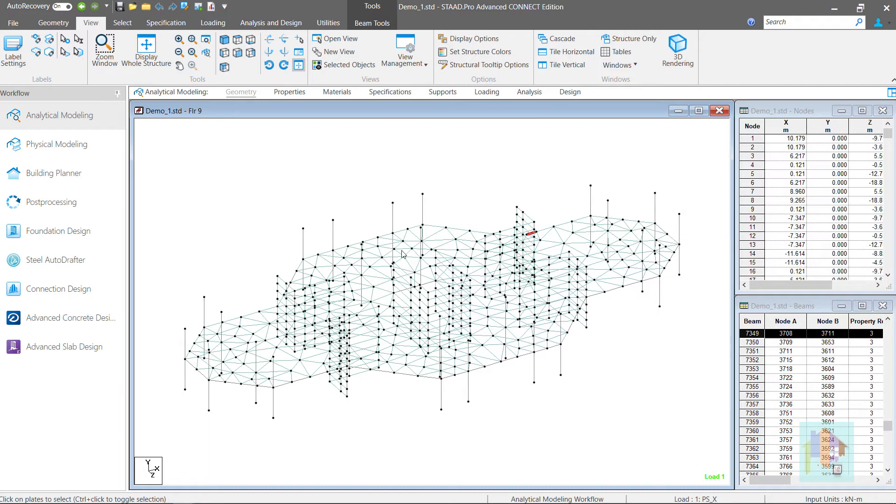
scroll(284, 325, up, 1)
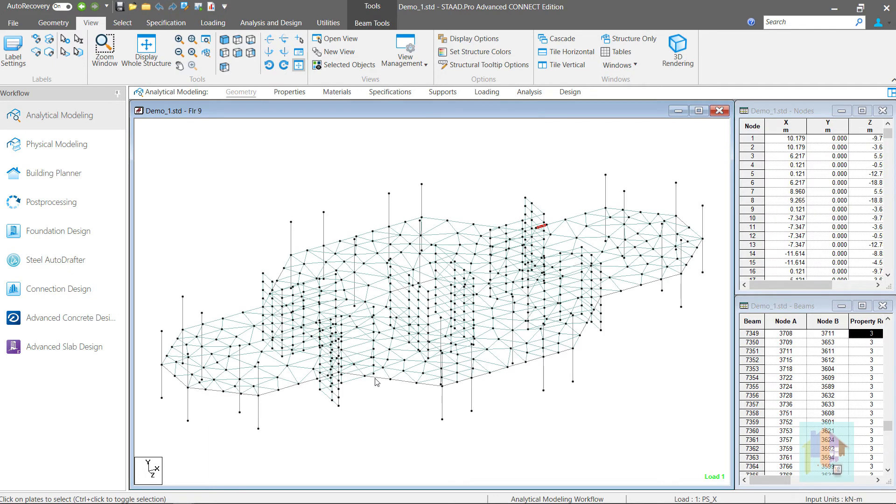
click(376, 378)
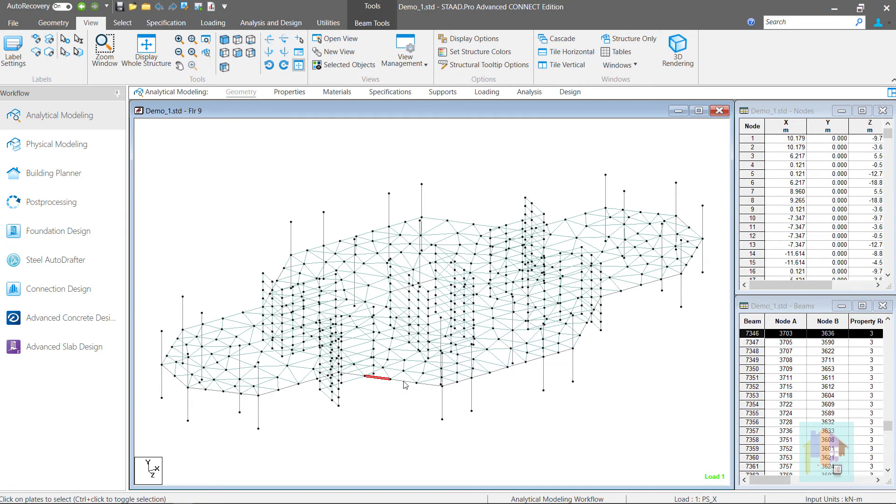
click(388, 413)
Switch to the Plates Cursor and select triangular floor plates one at a time to examine their boundaries
right_click(372, 418)
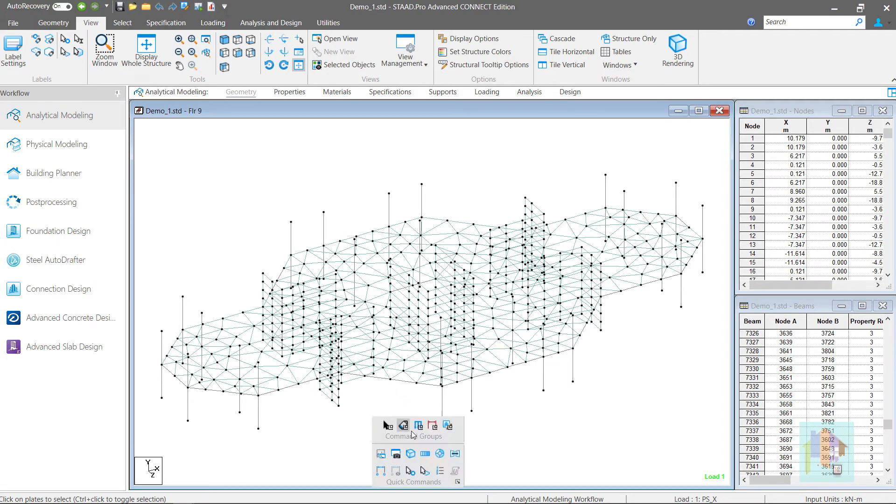
click(272, 332)
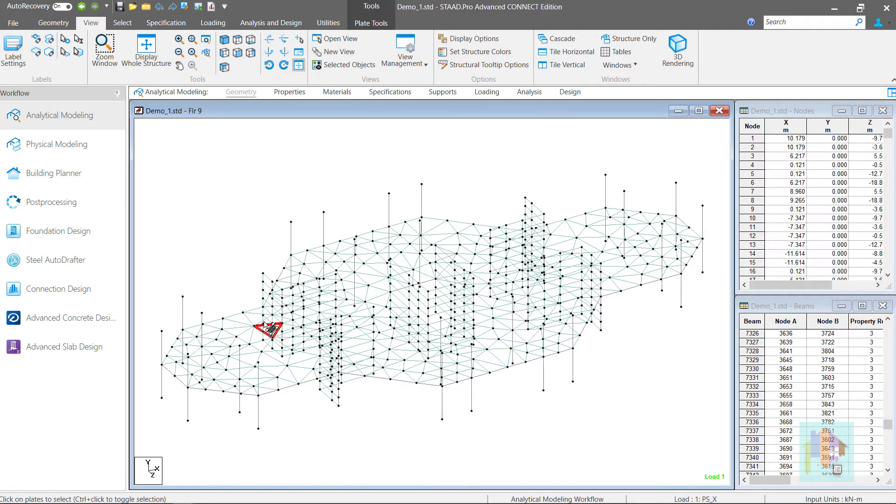
click(262, 317)
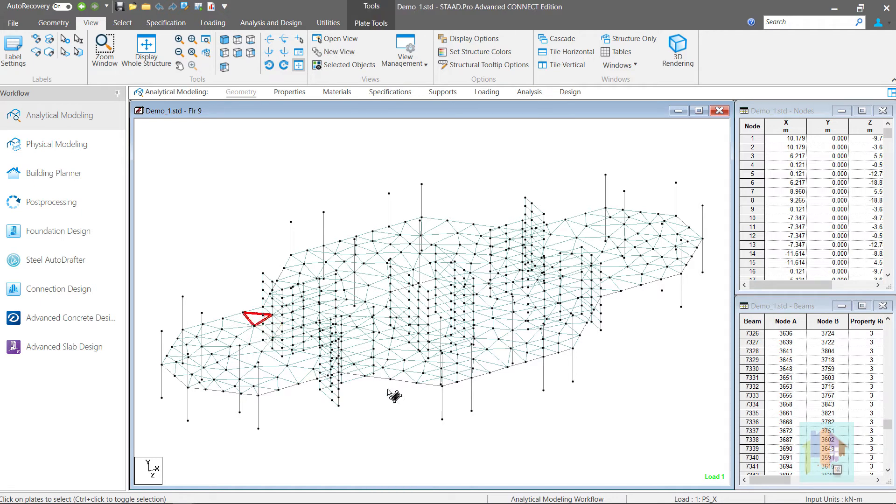
click(404, 378)
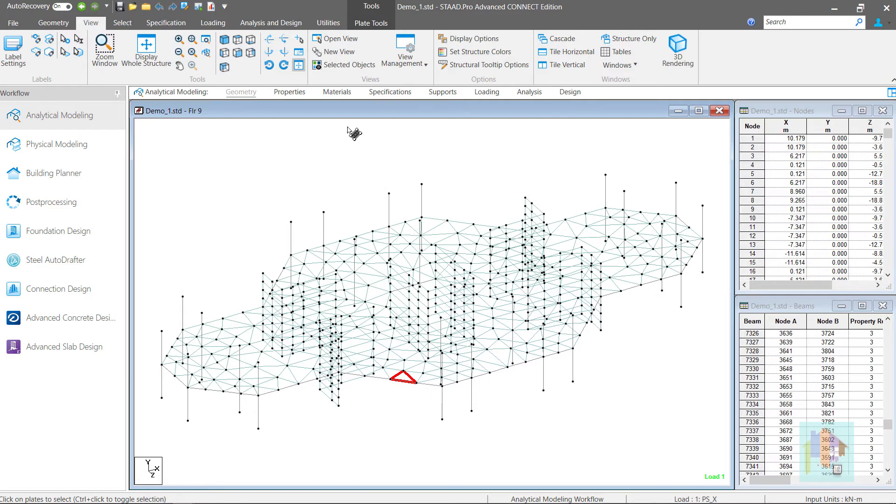
click(330, 23)
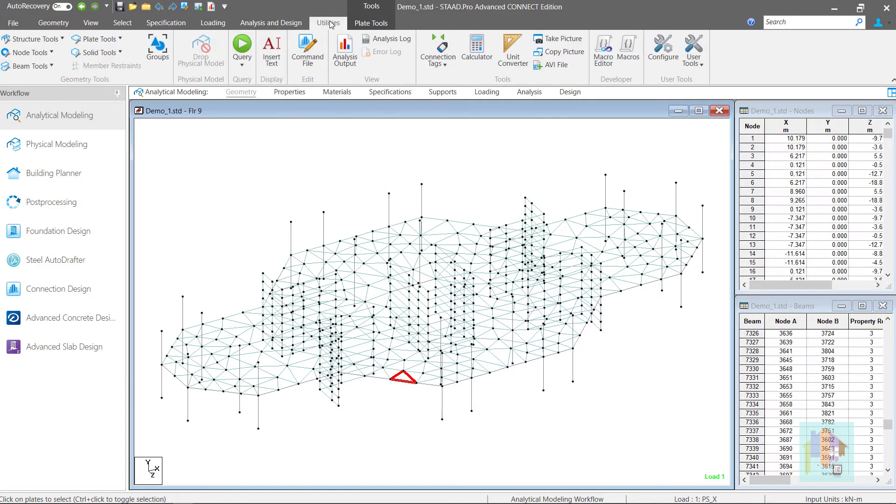
click(60, 41)
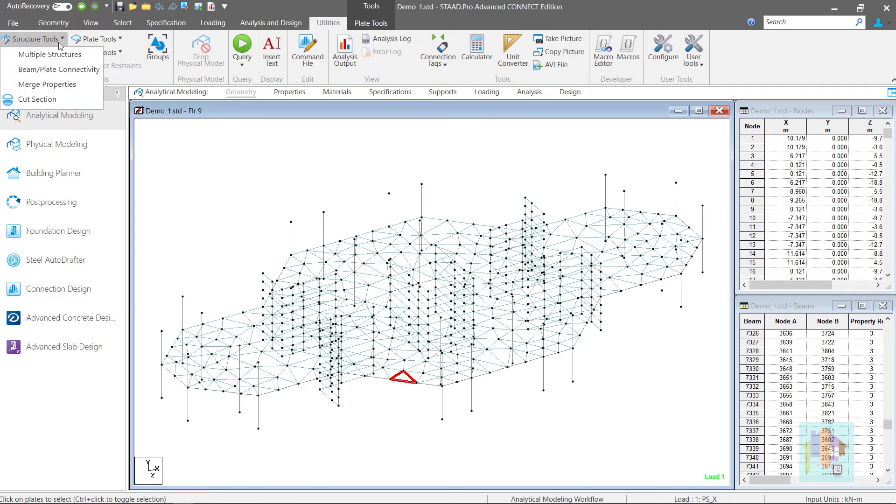
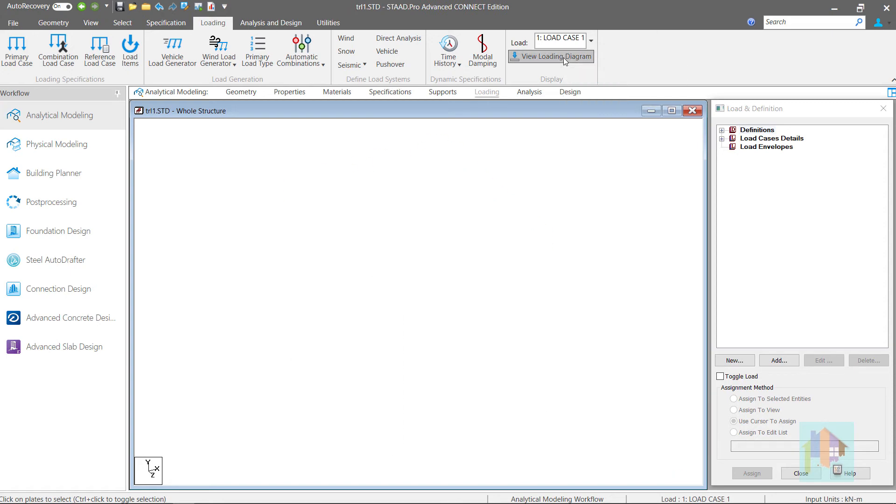
Inspect the trl1.STD slab and beams in a rotated 3D rendering, close it, and select the front edge beam under the slab
right_click(590, 172)
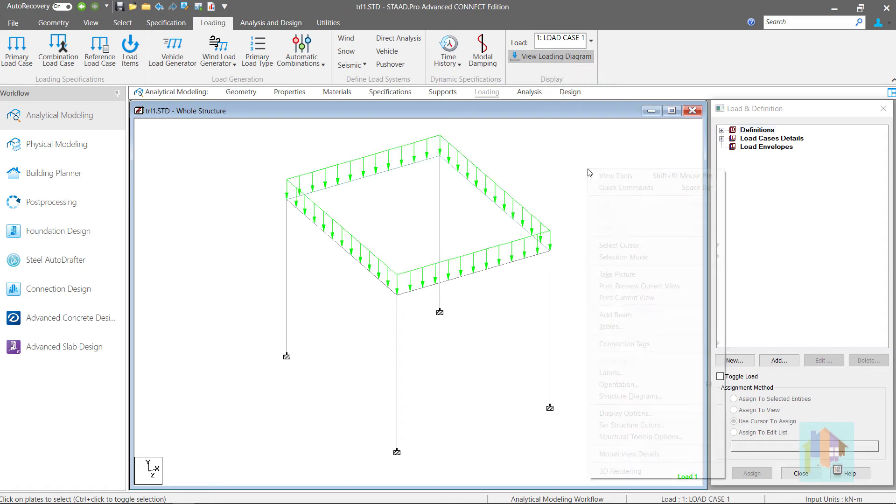
click(644, 472)
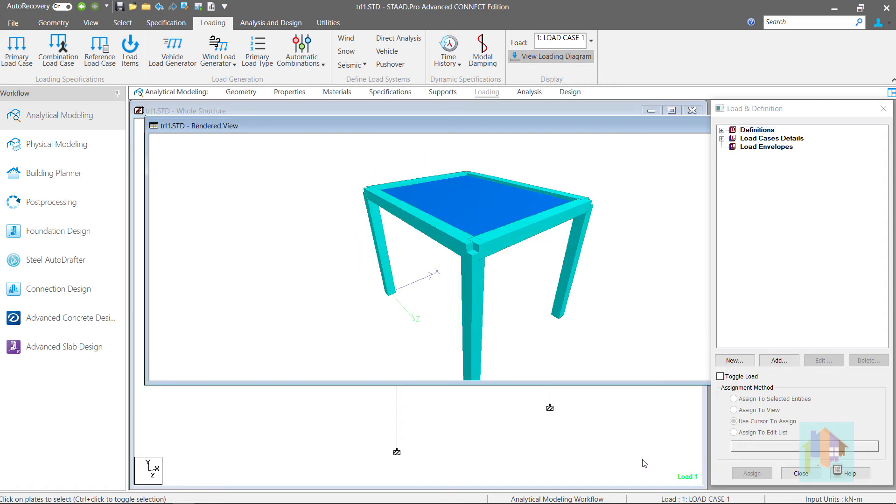
drag(490, 286, 422, 286)
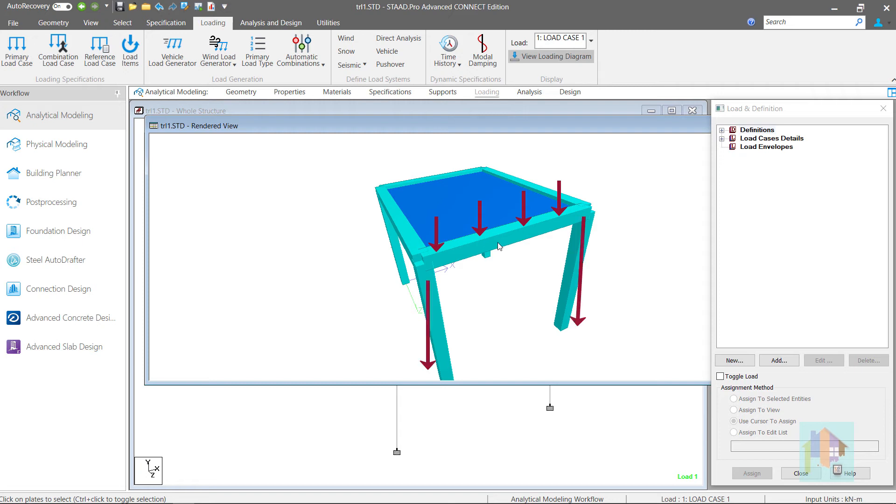
drag(668, 125, 532, 148)
click(653, 148)
click(528, 262)
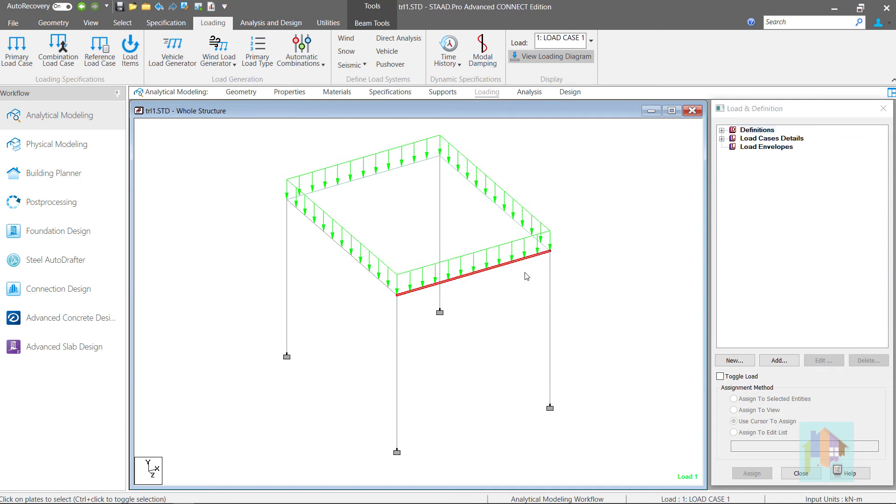
Open the postprocessing results of trl1.STD and display the FY shear and MZ bending diagrams in the beam results
click(75, 203)
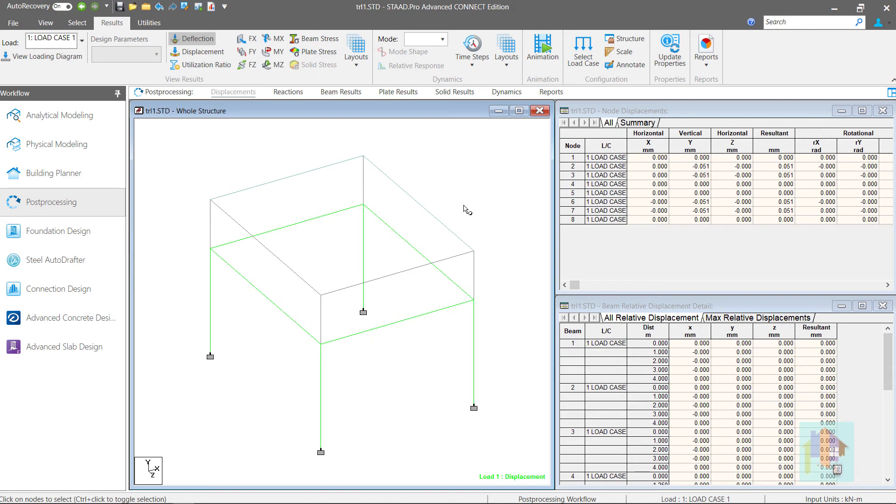
click(328, 98)
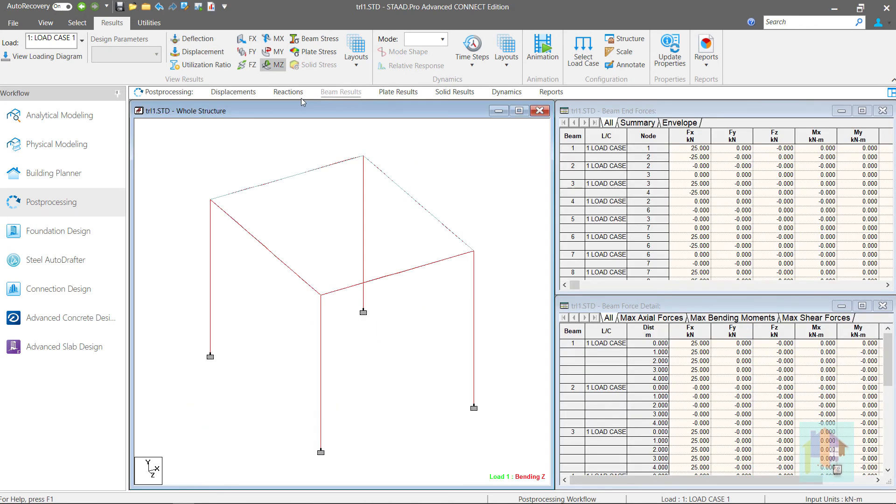
click(251, 53)
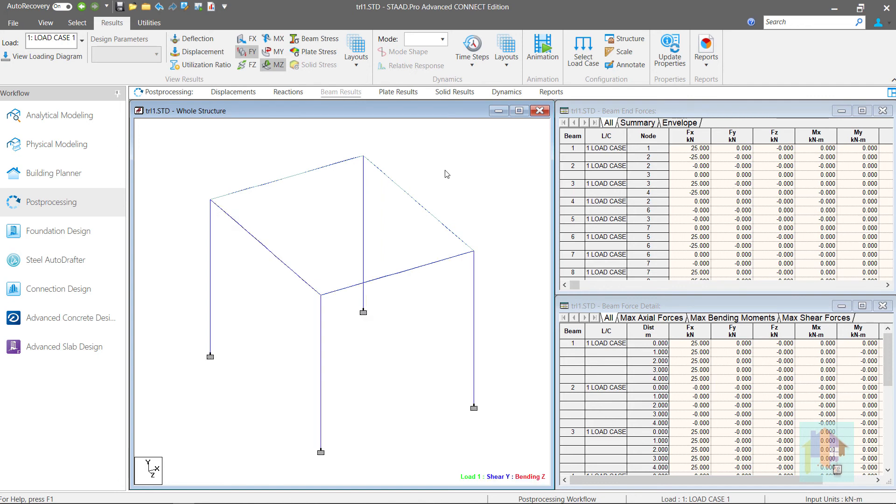
Select the four slab-edge beams one at a time to examine their shear and bending results, and clear the selection
click(434, 269)
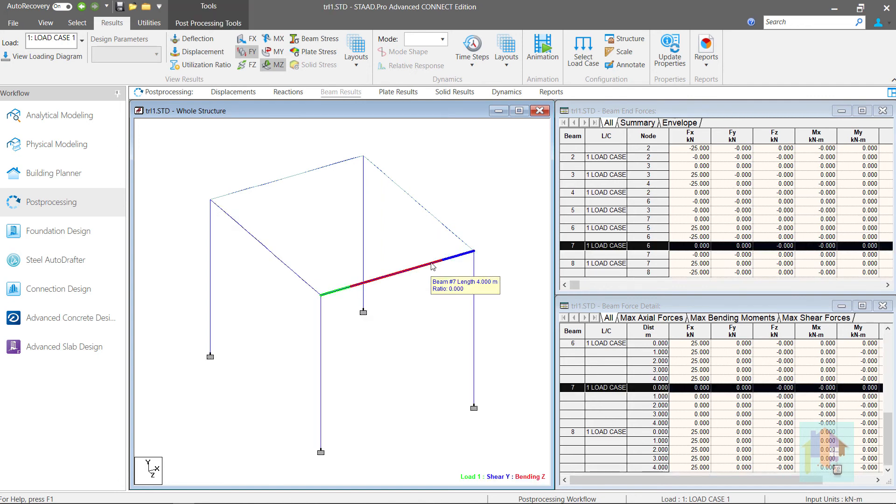
click(285, 268)
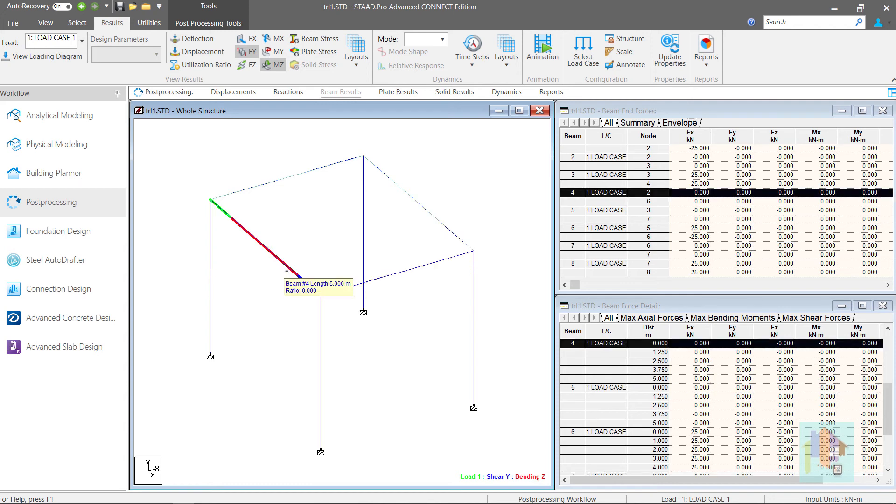
click(299, 177)
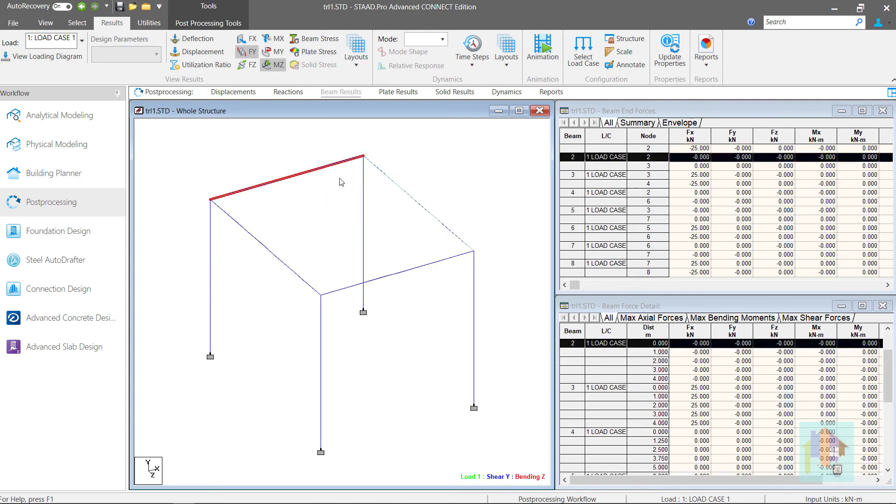
click(417, 205)
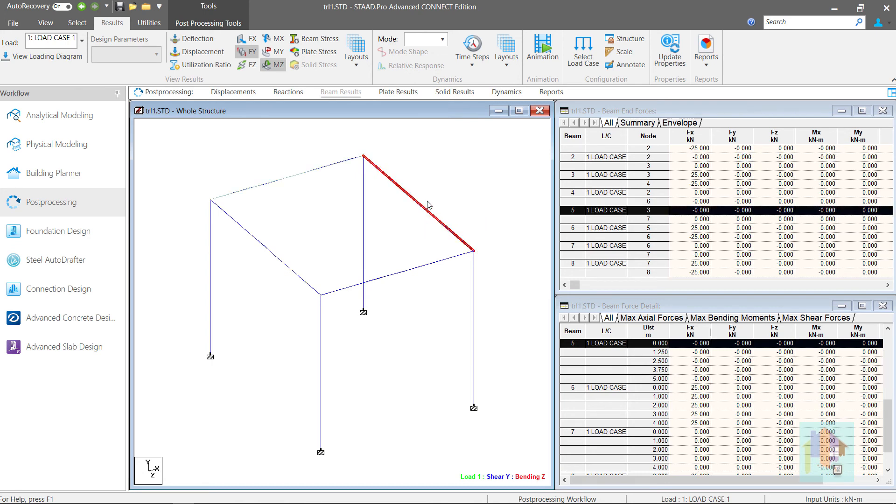
click(456, 198)
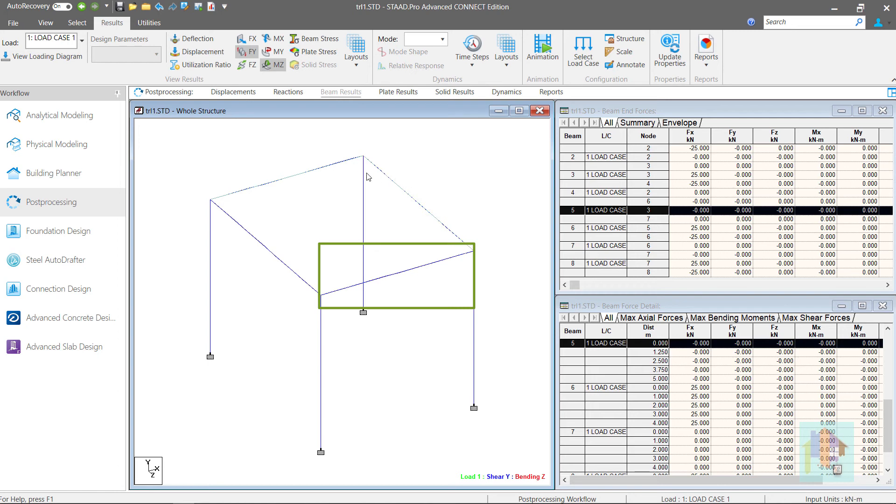
Return to Analytical Modeling and use the Plates Cursor and beam selection to examine the slab plate, a corner column and the front edge beam
click(87, 112)
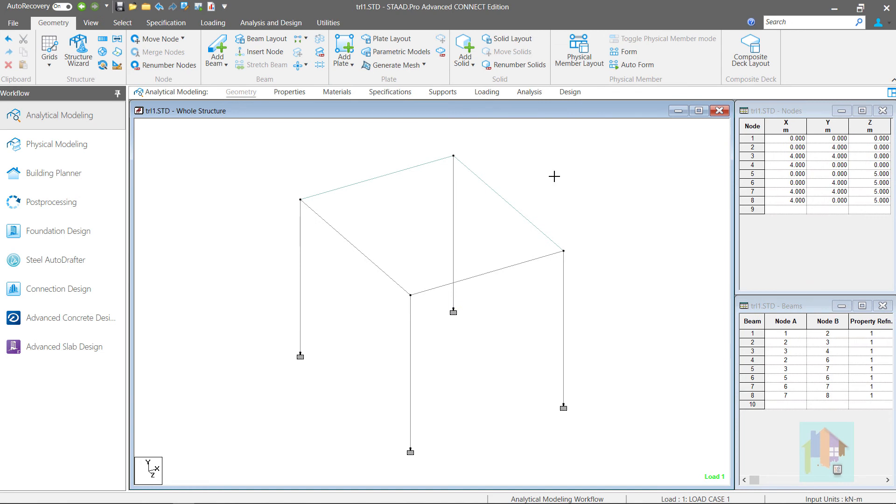
right_click(554, 177)
click(607, 234)
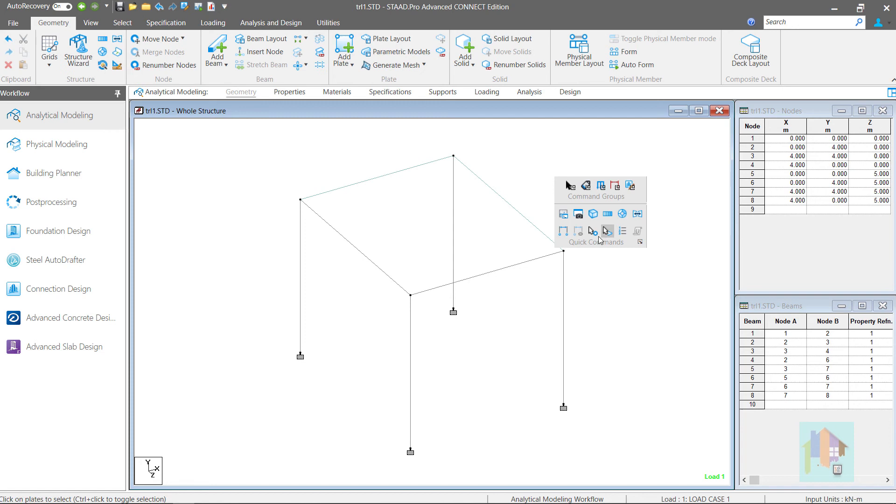
click(534, 251)
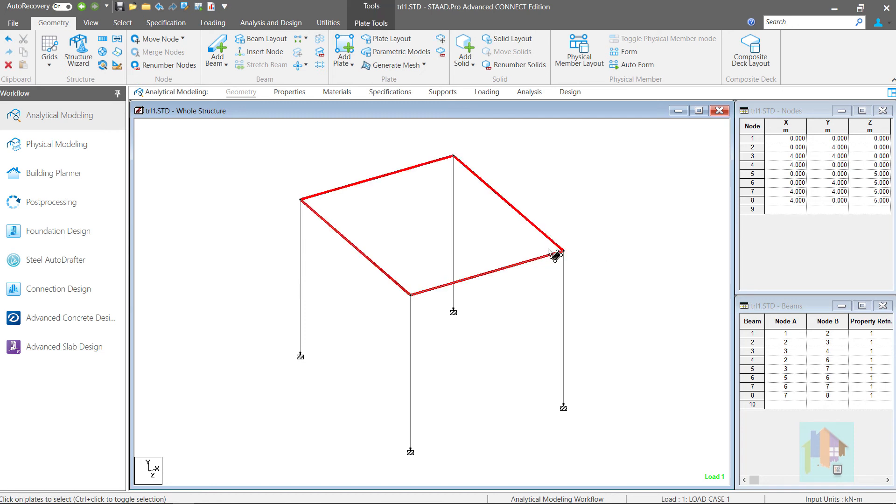
click(565, 270)
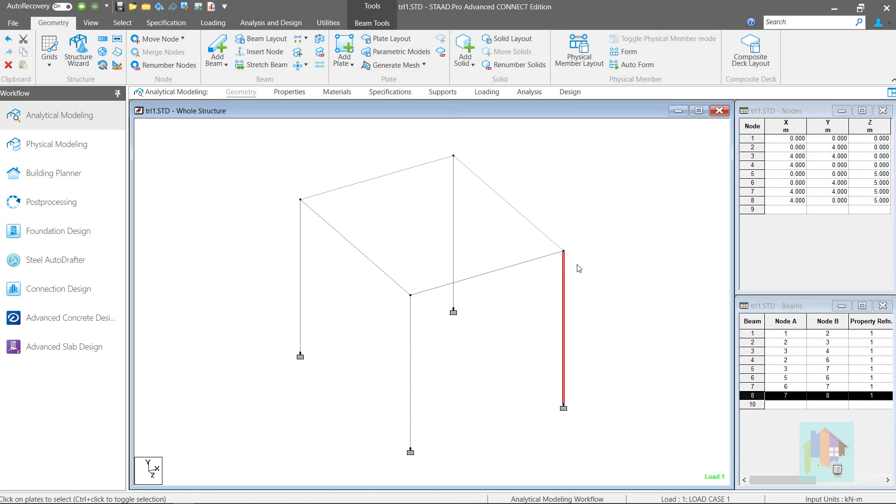
click(531, 266)
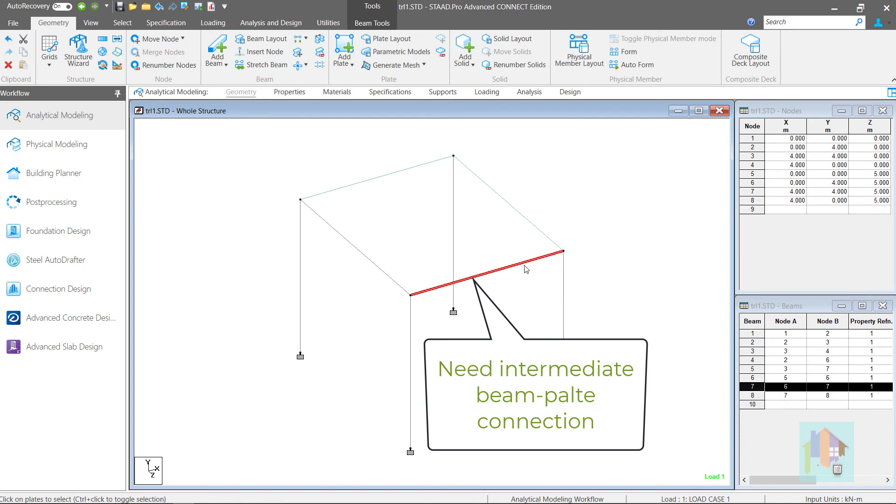
Generate a mesh for the slab plate using Quadrilateral Meshing
right_click(509, 250)
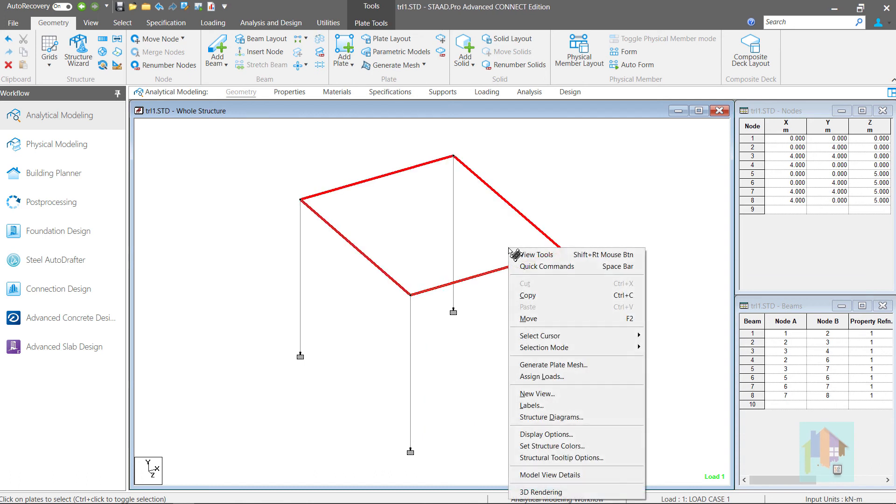
click(563, 365)
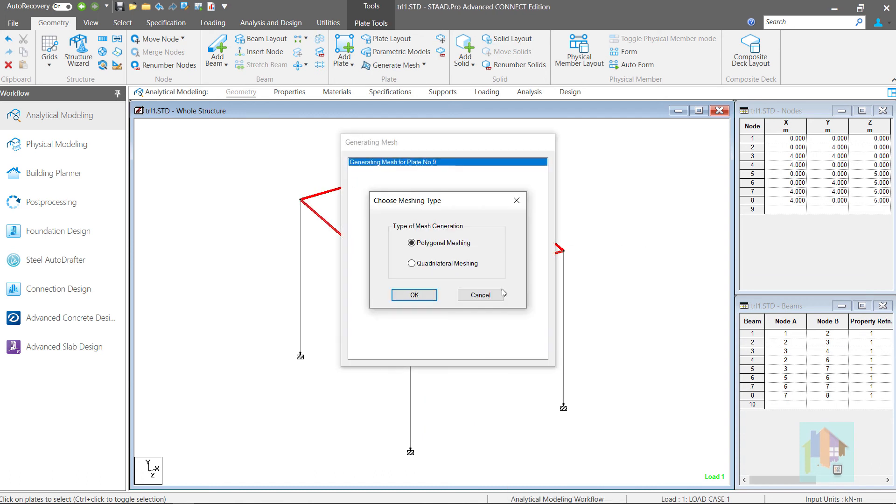
click(434, 267)
click(426, 296)
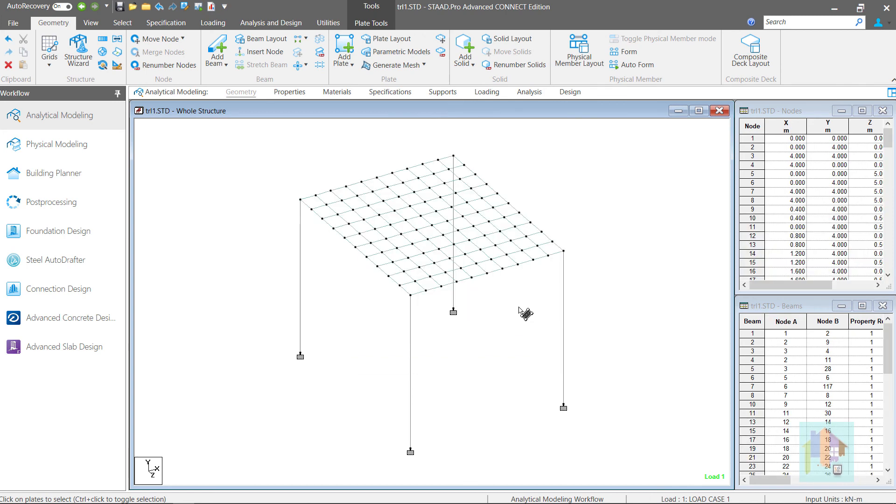
Select meshed plates along the front edge, including plates 142 and 144, to examine their shared nodes with the edge beam
click(494, 270)
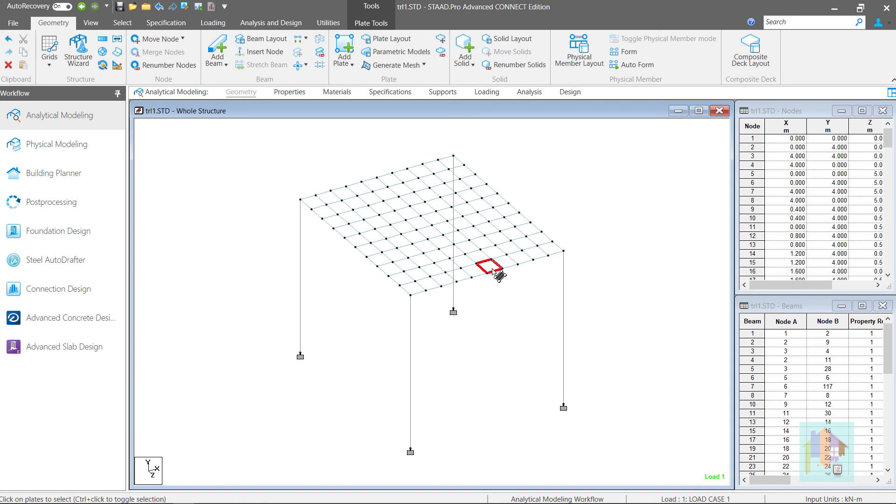
click(523, 262)
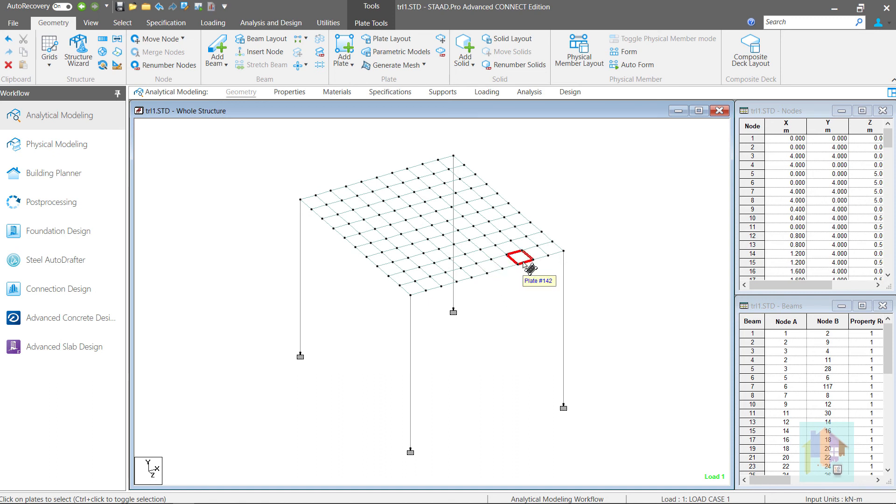
ctrl+click(536, 258)
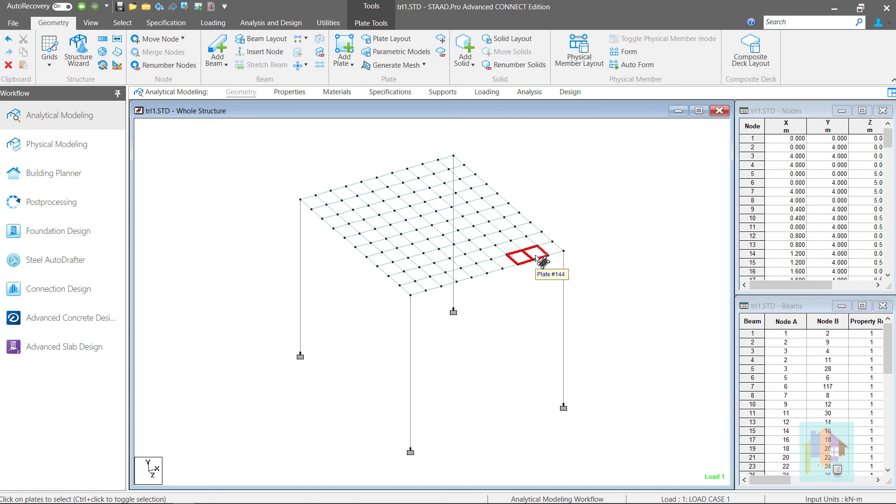
ctrl+click(537, 260)
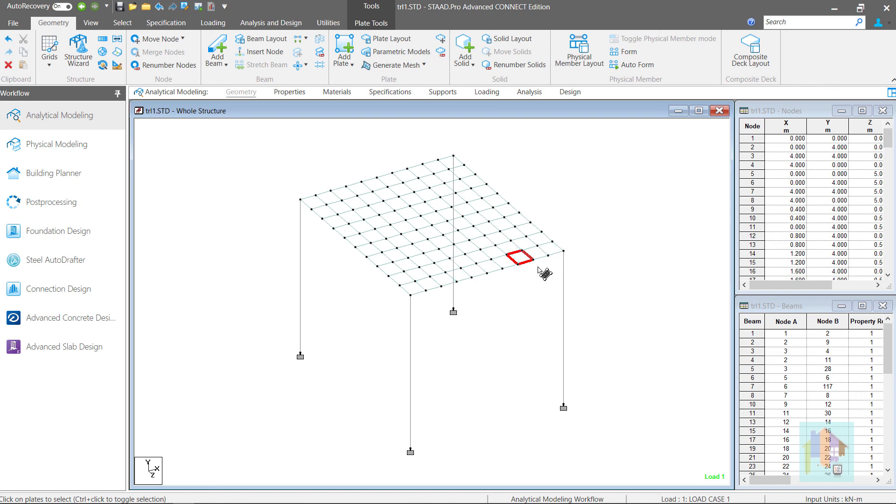
Open the postprocessing results of the meshed slab, view its deflection, and choose the MZ bending diagram
click(89, 201)
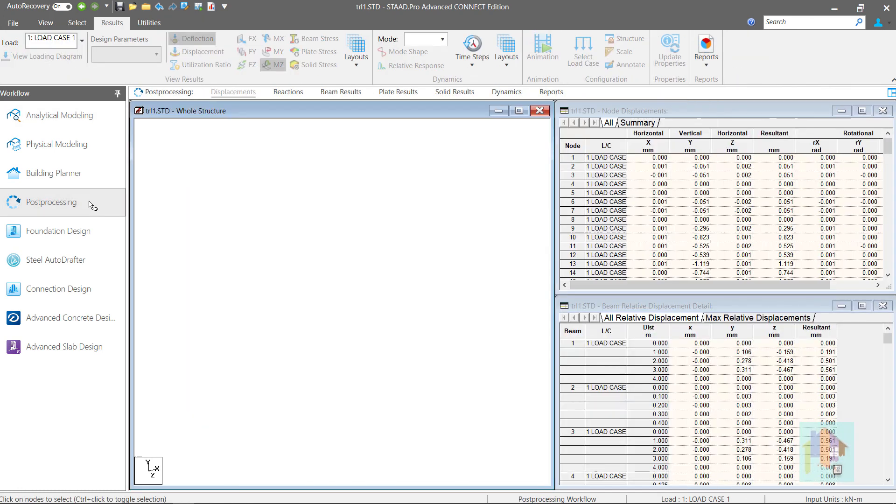
click(220, 160)
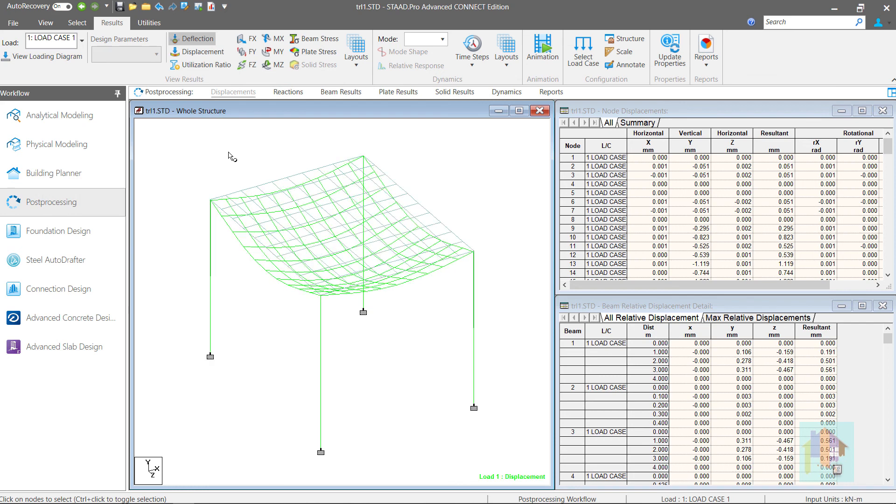
click(279, 65)
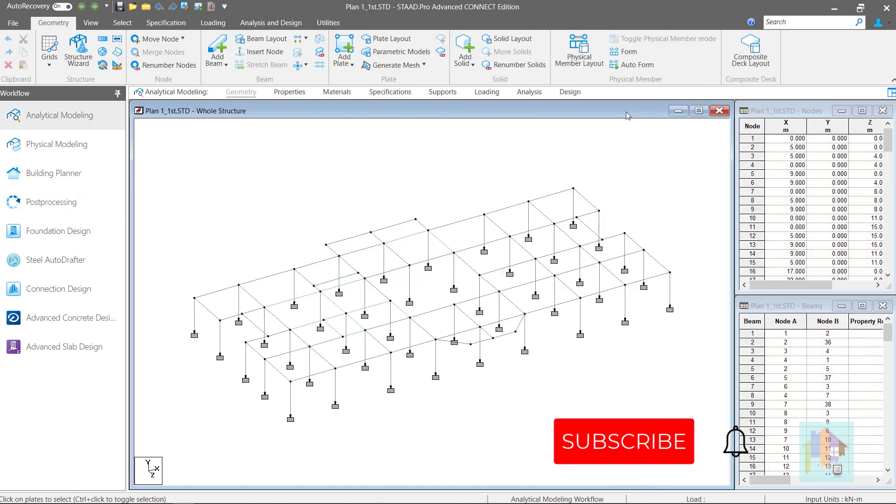
In Plan 1_1st.STD, select plate 1245 and two neighbouring floor plates one at a time, and open the Generate Mesh options
click(305, 320)
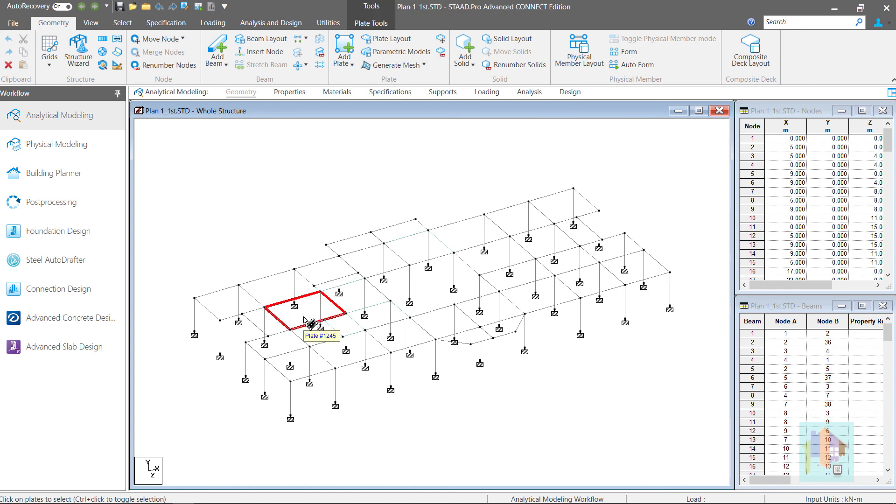
click(356, 301)
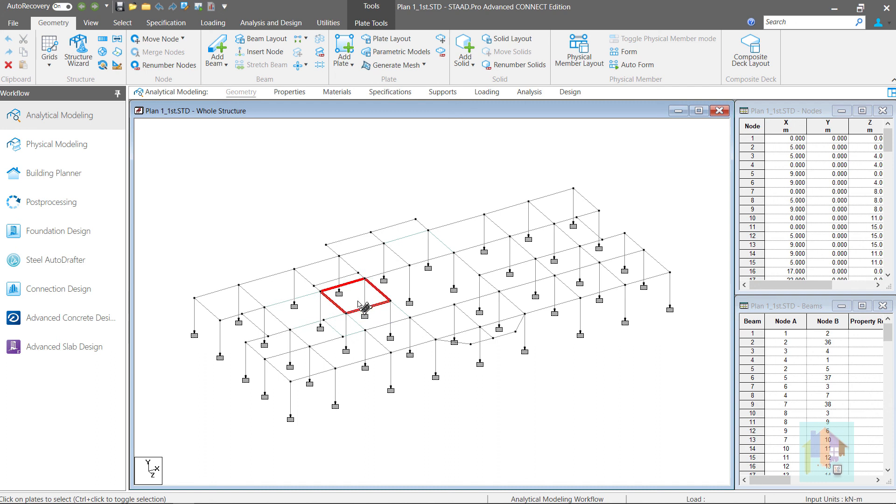
click(377, 323)
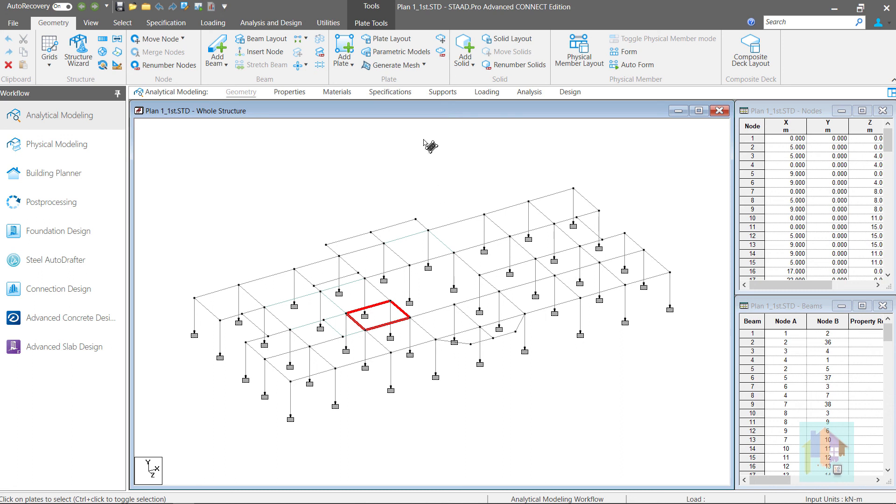
click(424, 65)
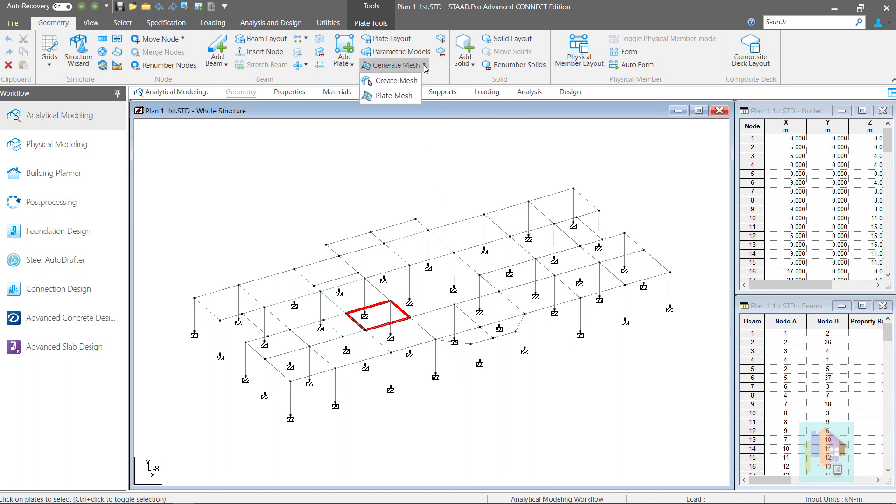